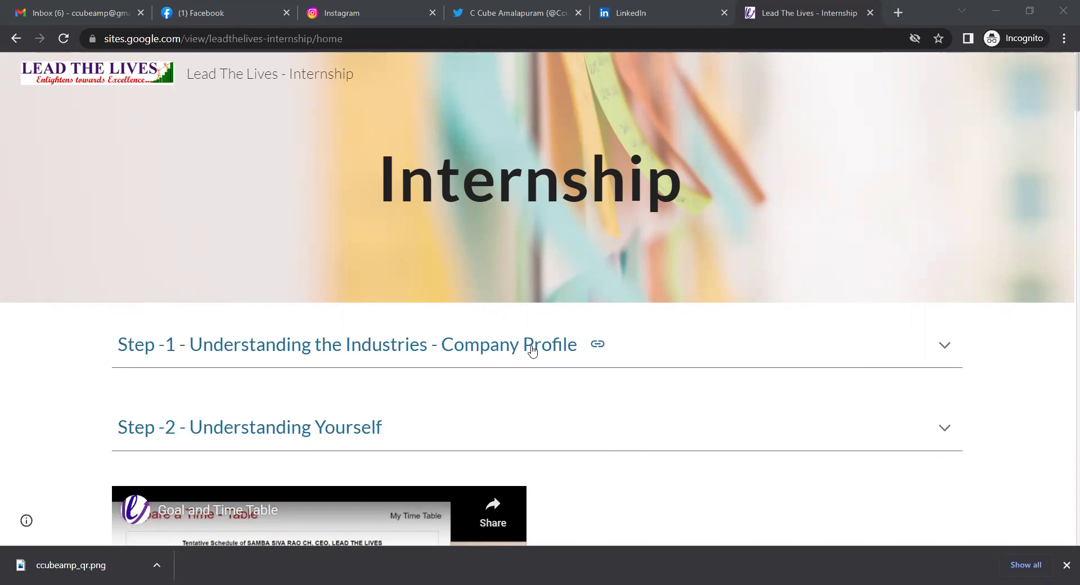
Expand 'Step -1 - Understanding the Industries' and scroll down to its two form links
left_click(531, 350)
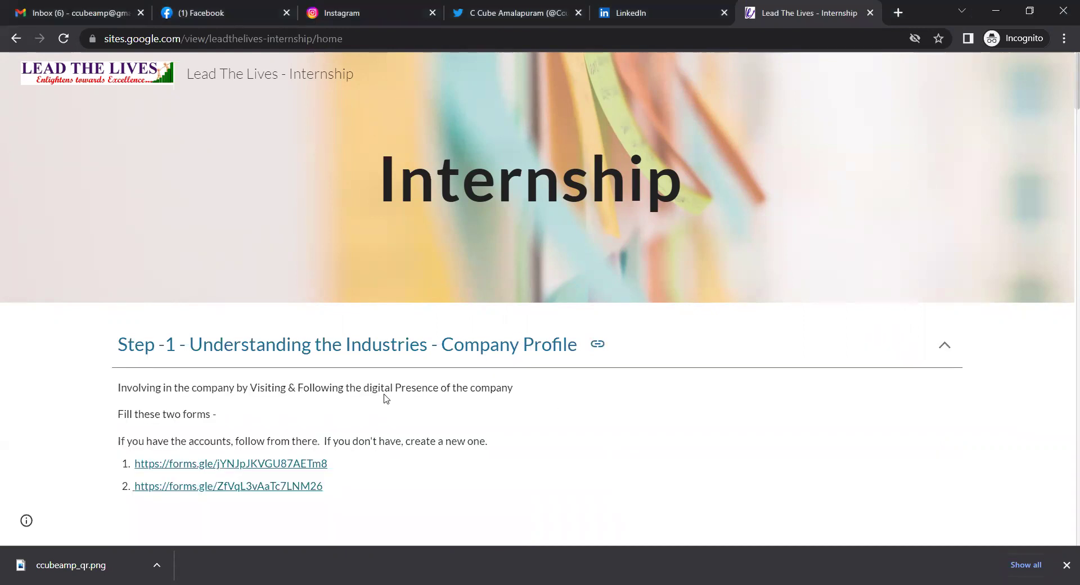
scroll(396, 459, "down", 1)
scroll(190, 369, "down", 2)
scroll(190, 369, "down", 1)
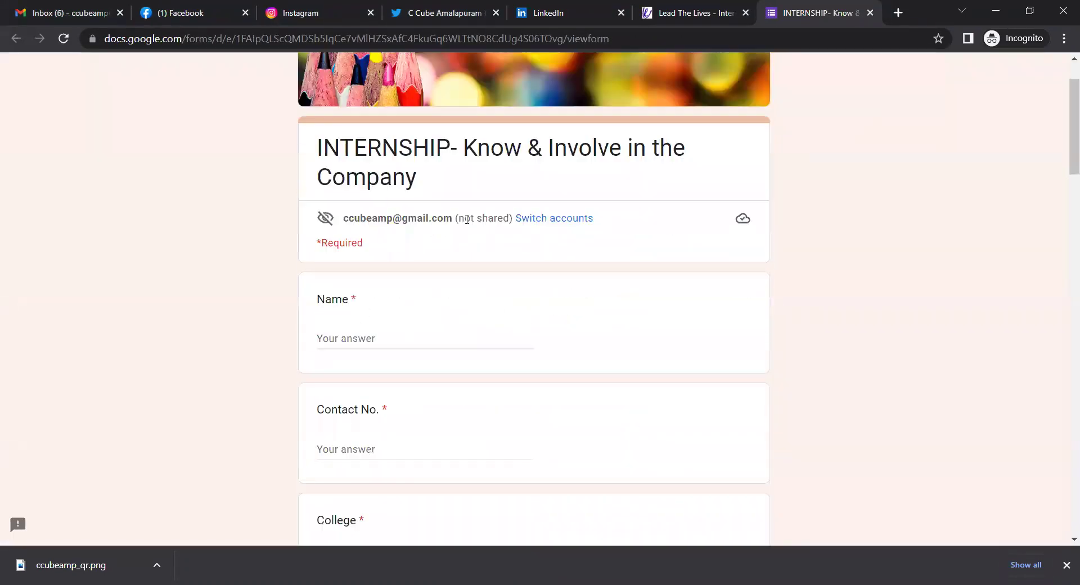
Enter the respondent's name and paste the contact number into Contact No
scroll(412, 259, "down", 1)
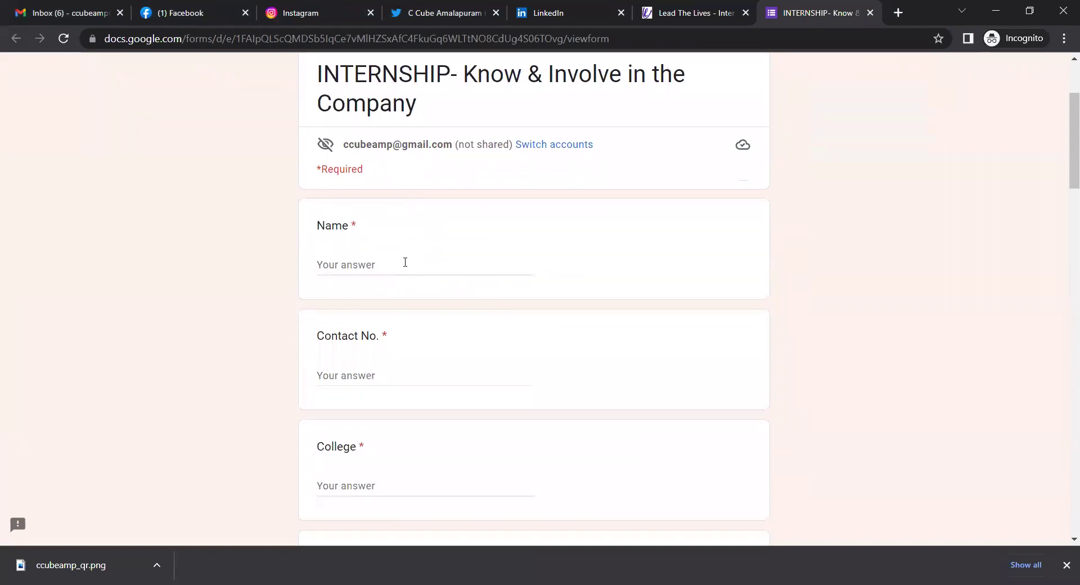
left_click(361, 265)
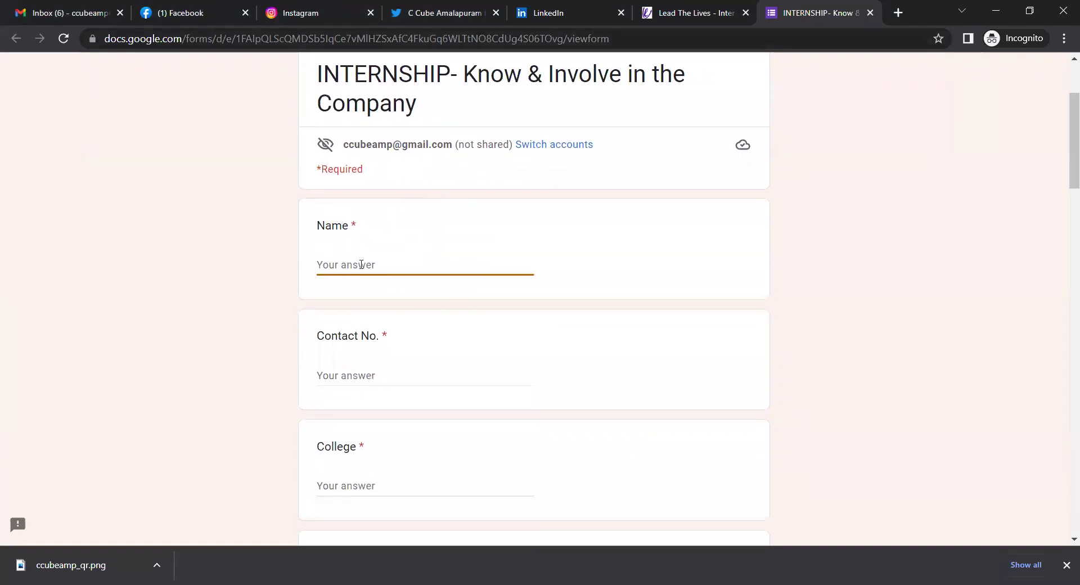
type("C Cuvb")
scroll(339, 273, "down", 1)
left_click(343, 302)
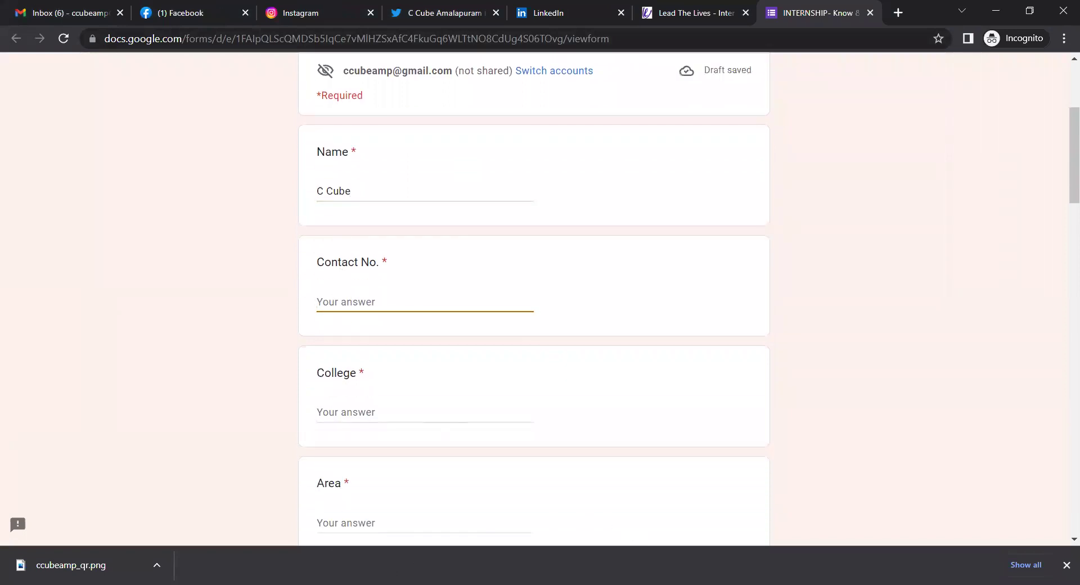
key("alt+Tab")
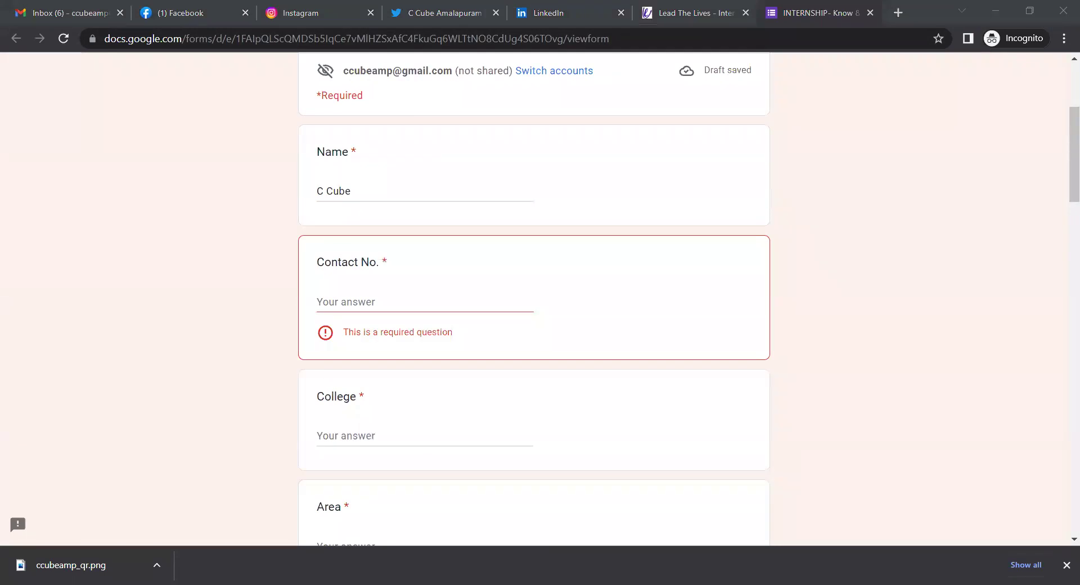
key("alt+Tab")
key("ctrl+v")
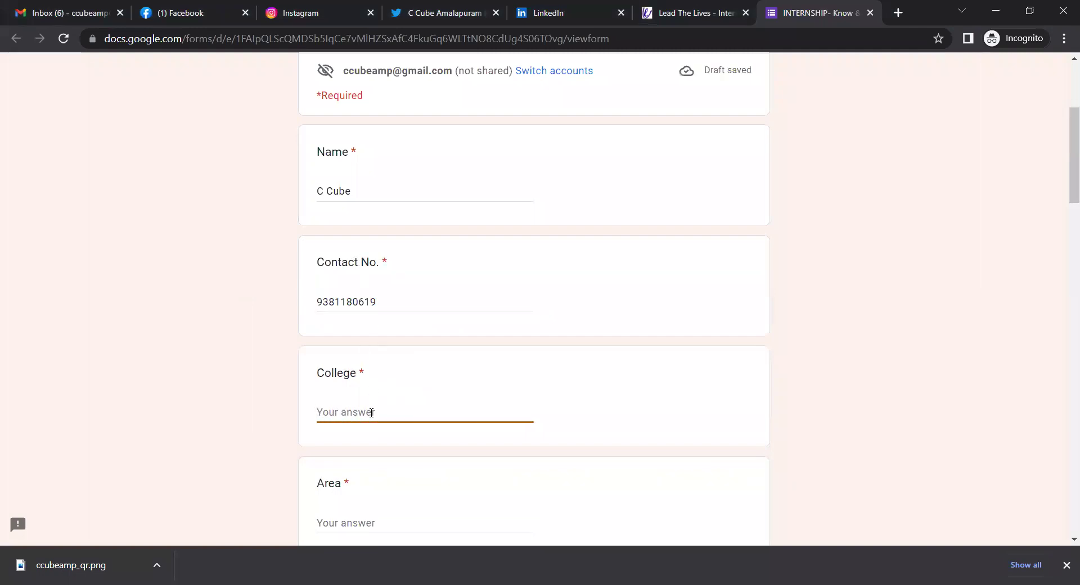
Enter C Cube as College and Amalapuram as Area
type("C Cube")
scroll(371, 450, "down", 3)
left_click(353, 381)
type("Amalapuram")
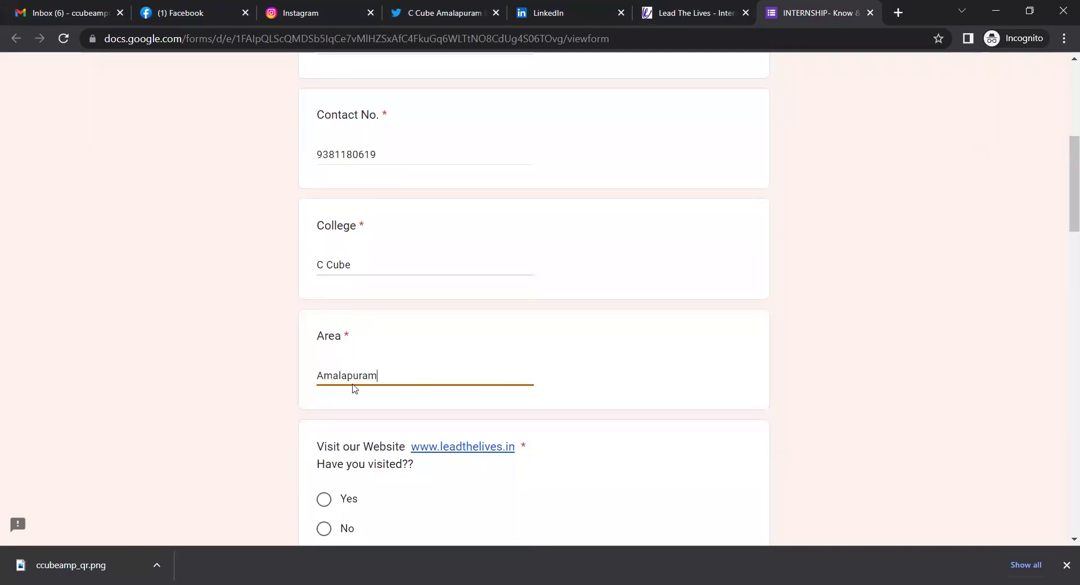
scroll(354, 388, "down", 3)
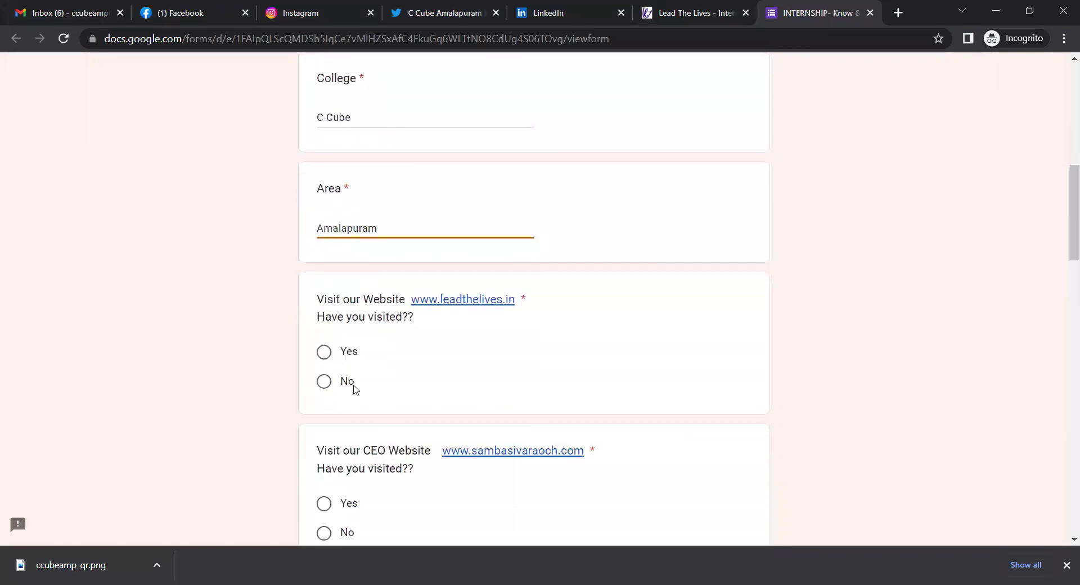
right_click(459, 302)
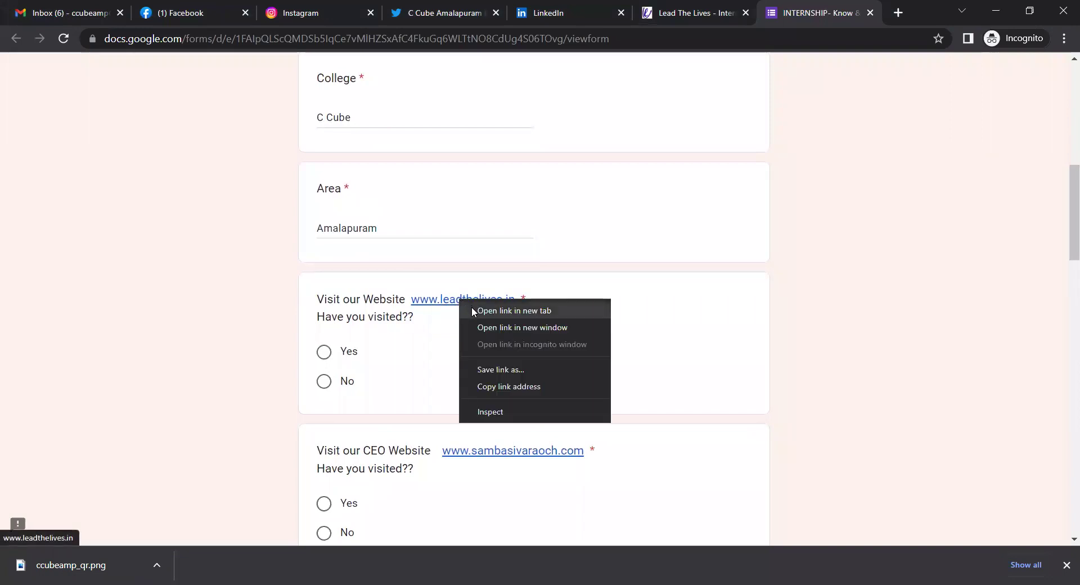
left_click(474, 310)
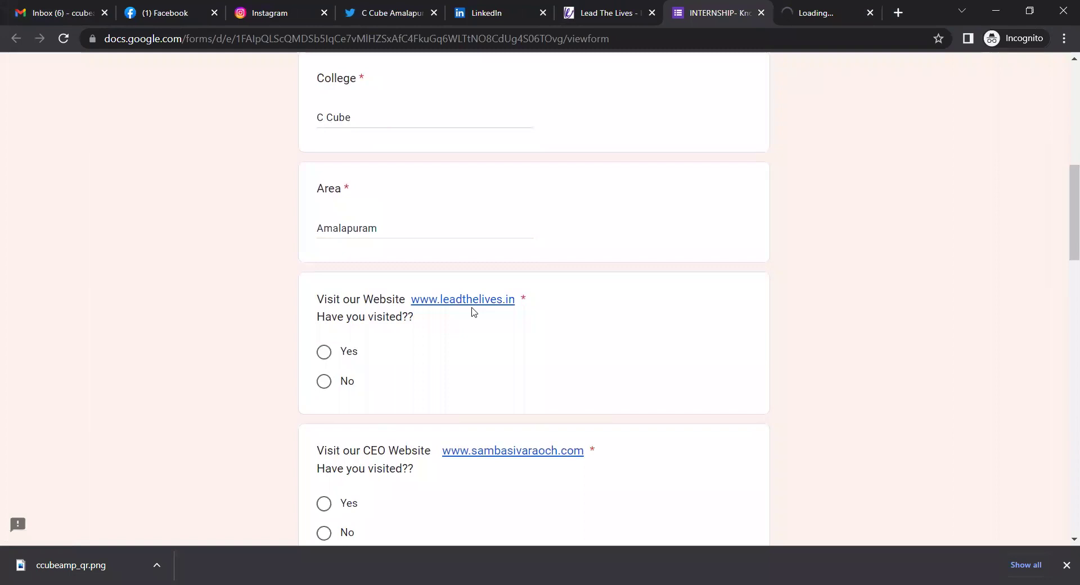
left_click(830, 17)
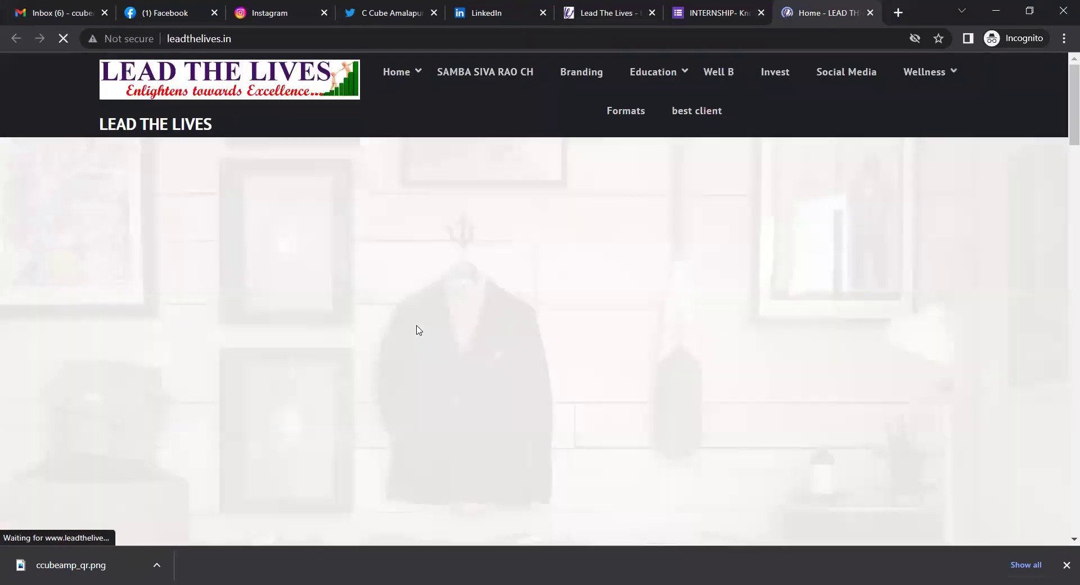
scroll(418, 330, "down", 1)
scroll(457, 366, "down", 2)
scroll(457, 366, "down", 2)
scroll(456, 365, "down", 2)
scroll(455, 365, "down", 1)
scroll(427, 367, "down", 2)
scroll(426, 362, "down", 1)
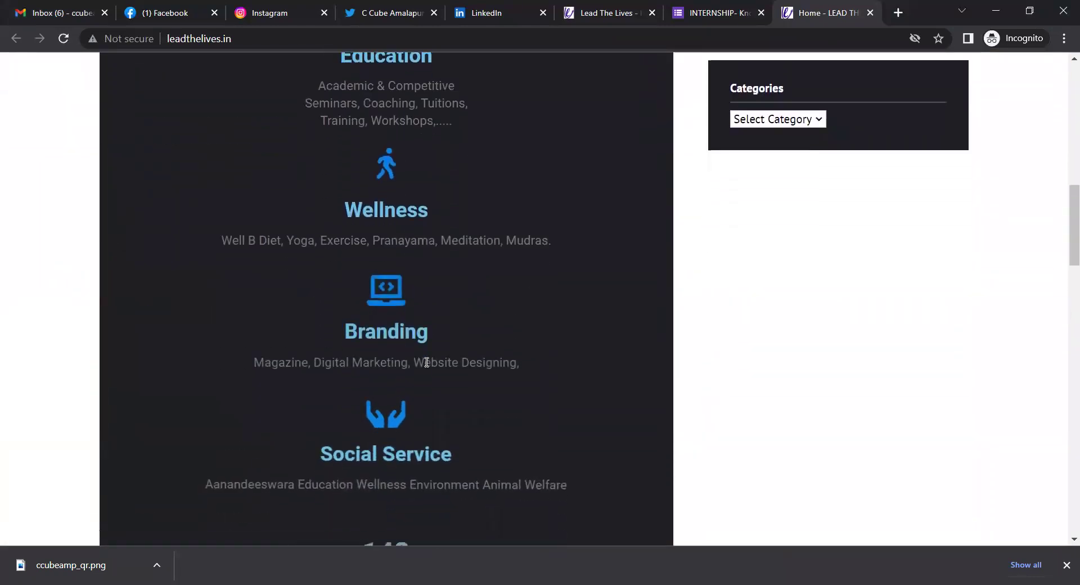
scroll(438, 276, "down", 1)
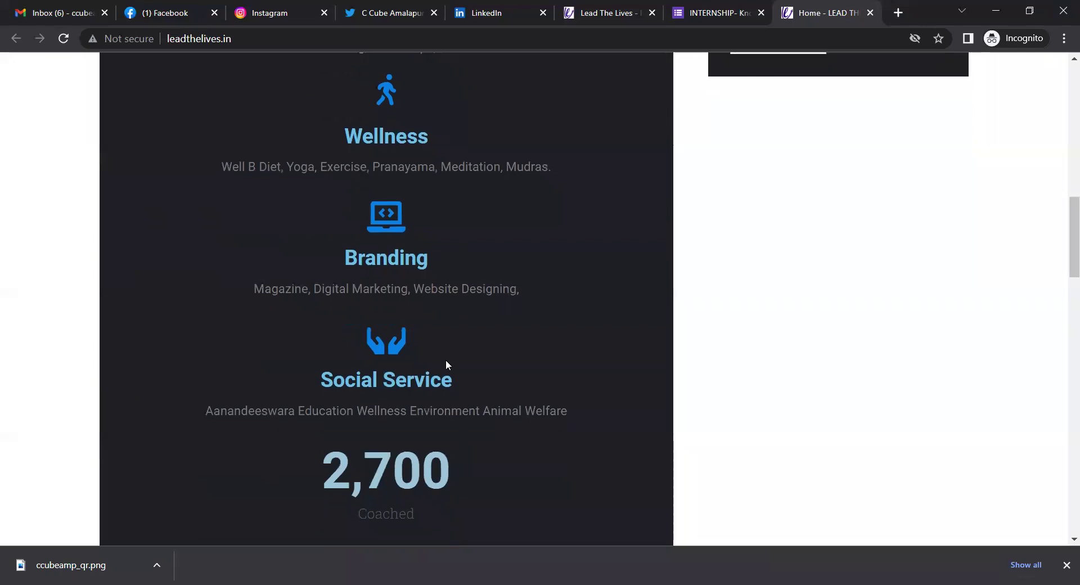
scroll(446, 338, "down", 1)
scroll(444, 360, "up", 4)
scroll(438, 315, "up", 1)
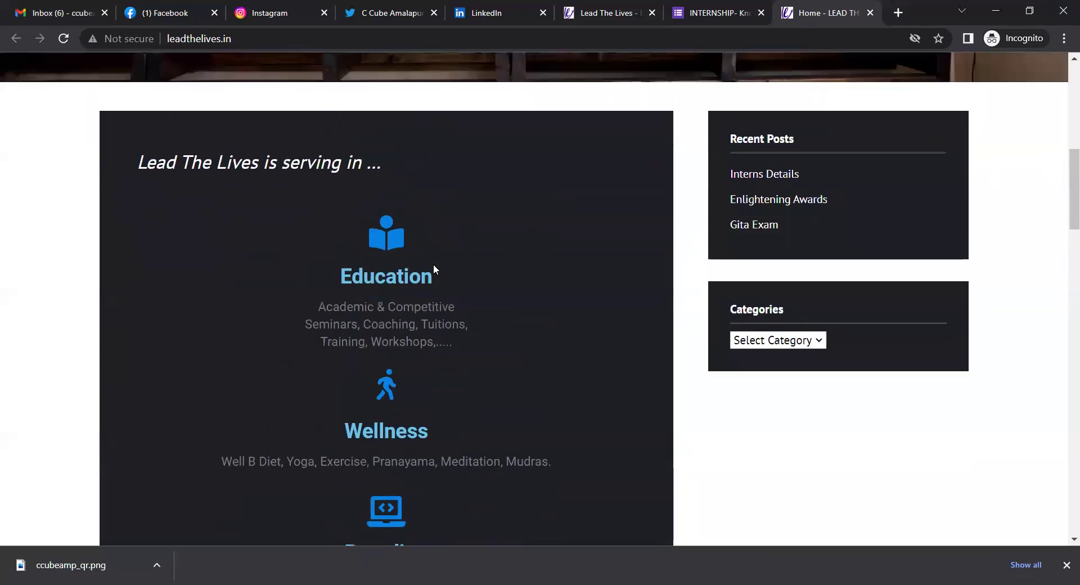
scroll(473, 269, "up", 3)
scroll(472, 268, "up", 5)
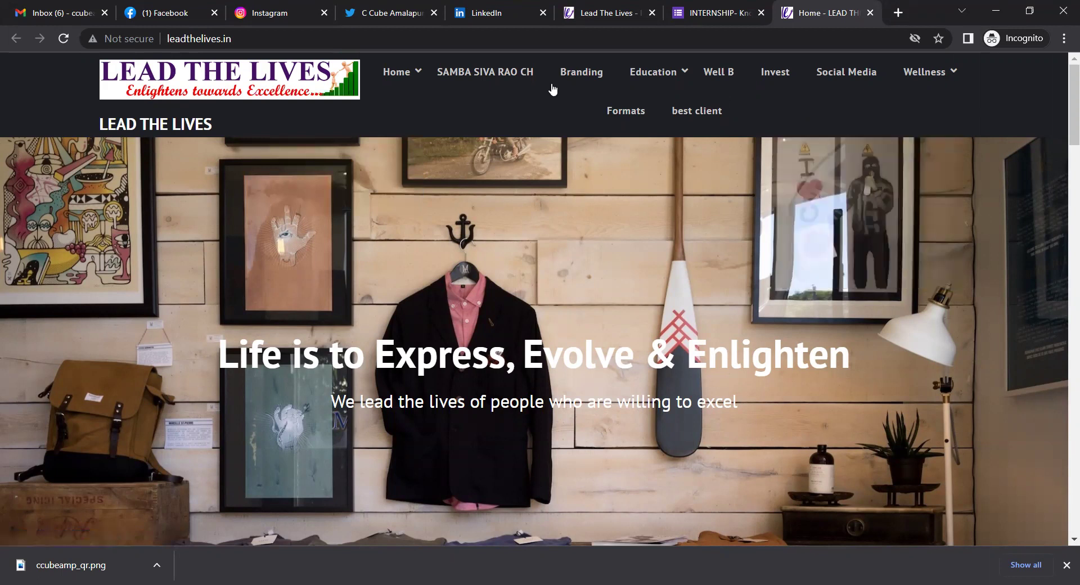
left_click(711, 13)
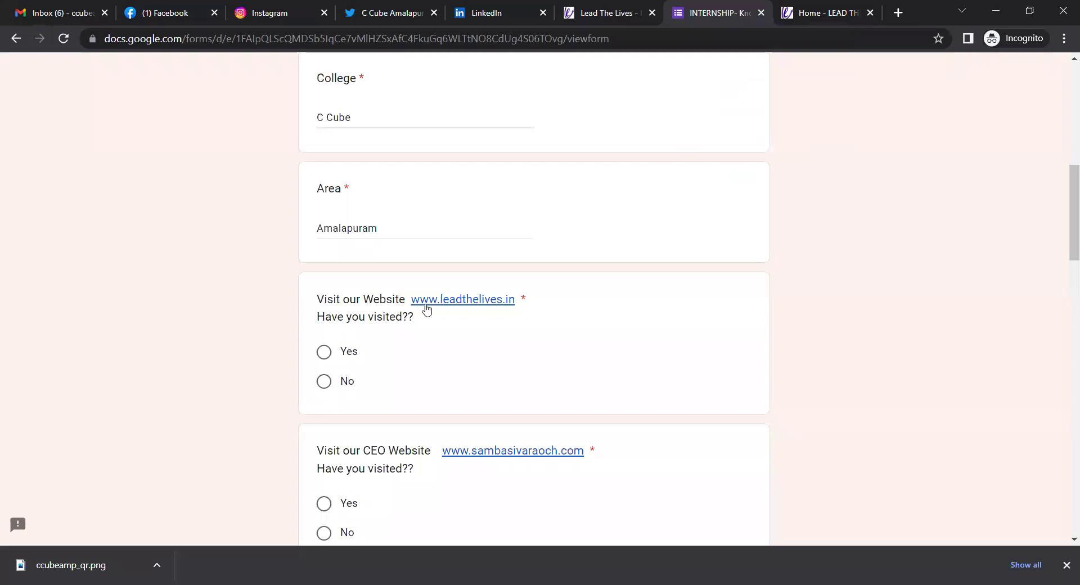
left_click(326, 354)
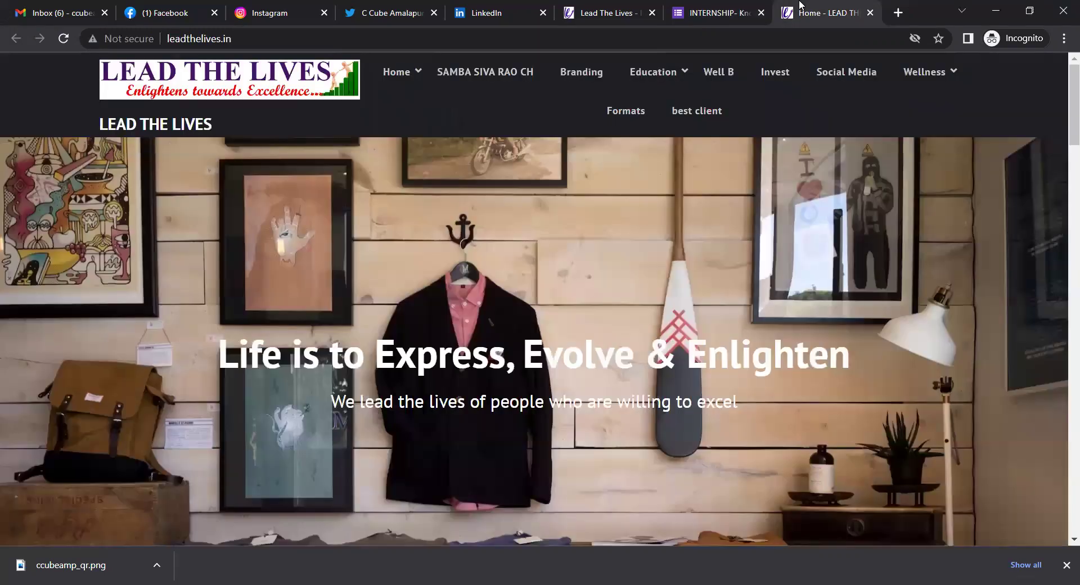
left_click(788, 13)
key("ctrl+shift+Tab")
scroll(437, 311, "up", 5)
scroll(437, 311, "up", 3)
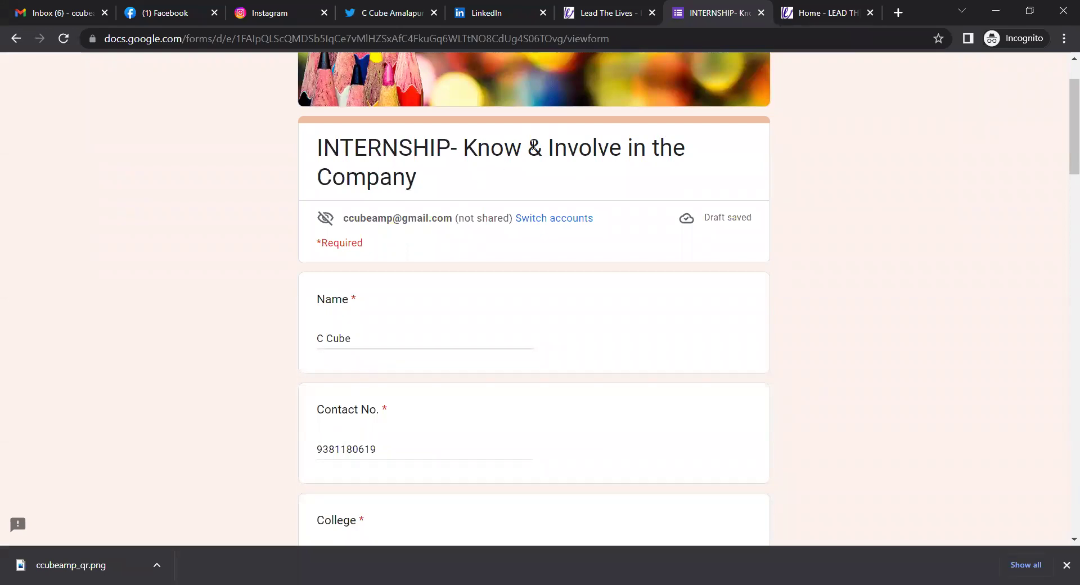
scroll(514, 162, "up", 1)
key("ctrl+shift+Tab")
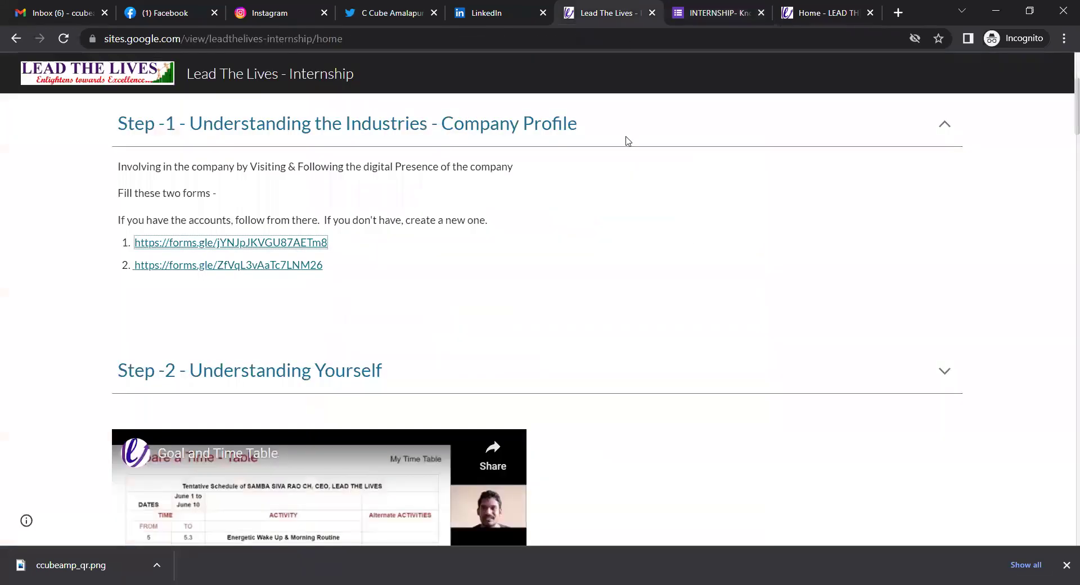
scroll(219, 293, "up", 1)
scroll(218, 293, "up", 1)
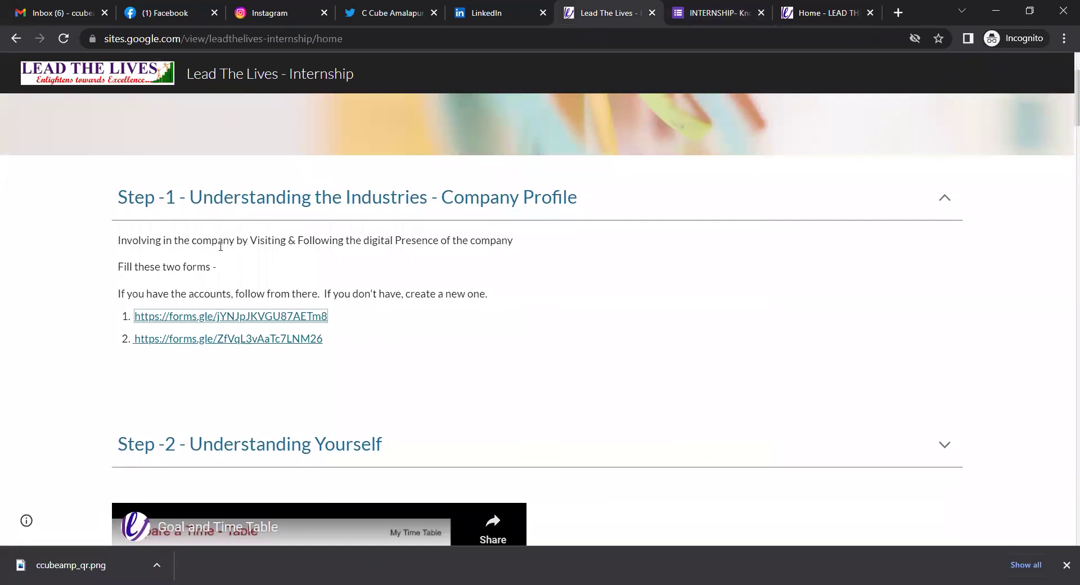
left_click_drag(403, 240, 506, 242)
left_click(518, 248)
scroll(418, 251, "up", 1)
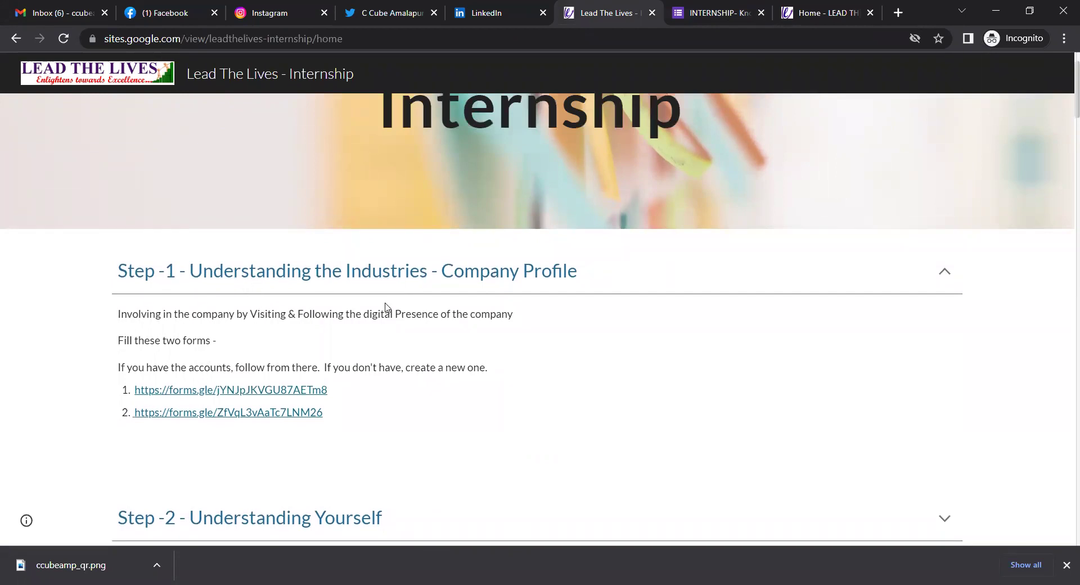
scroll(383, 309, "down", 1)
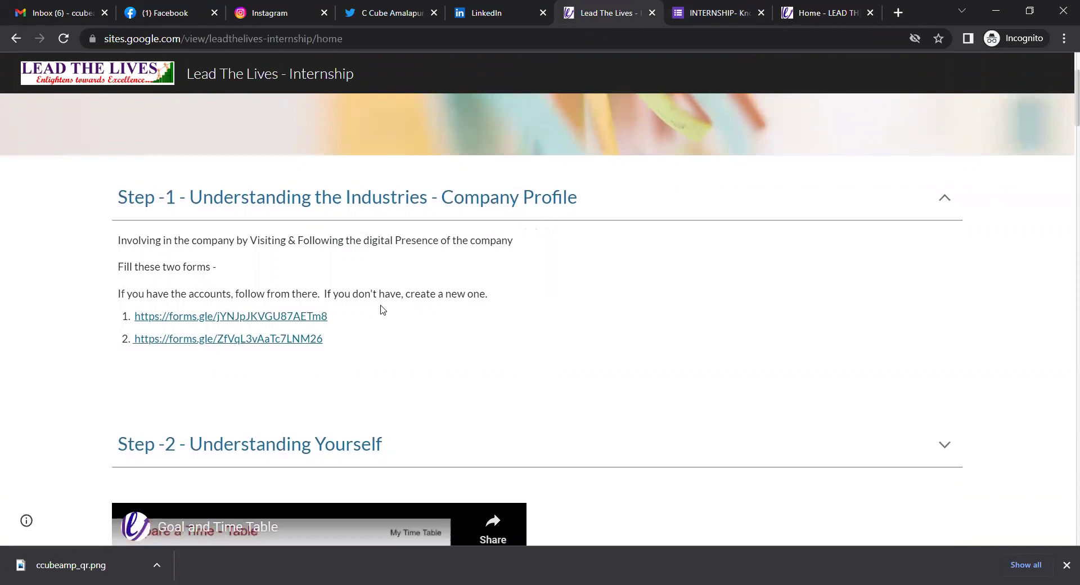
key("ctrl+Tab")
scroll(494, 286, "down", 1)
scroll(496, 287, "down", 1)
scroll(496, 287, "down", 3)
scroll(495, 287, "down", 2)
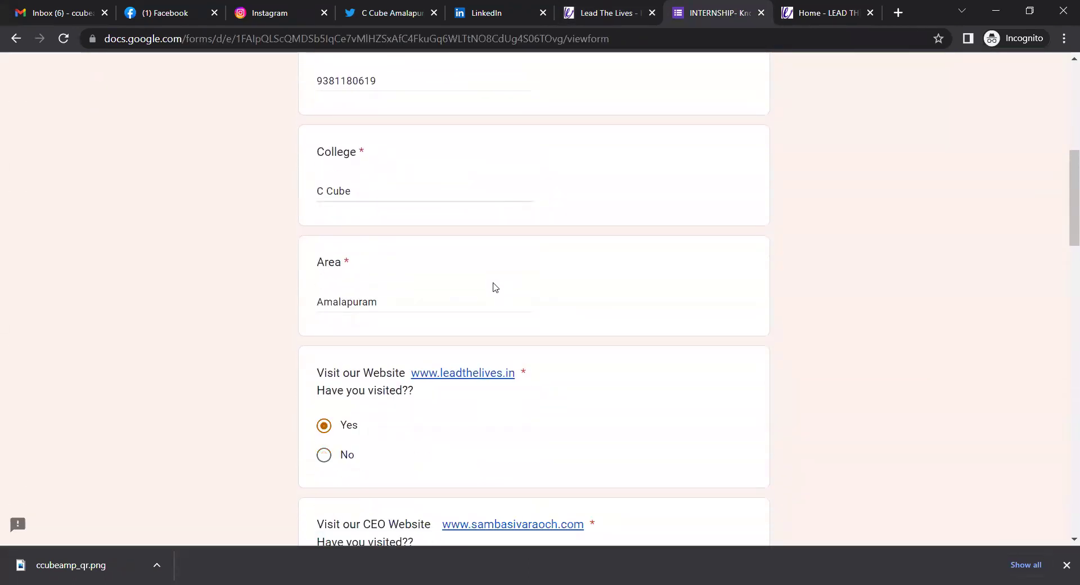
scroll(495, 287, "down", 1)
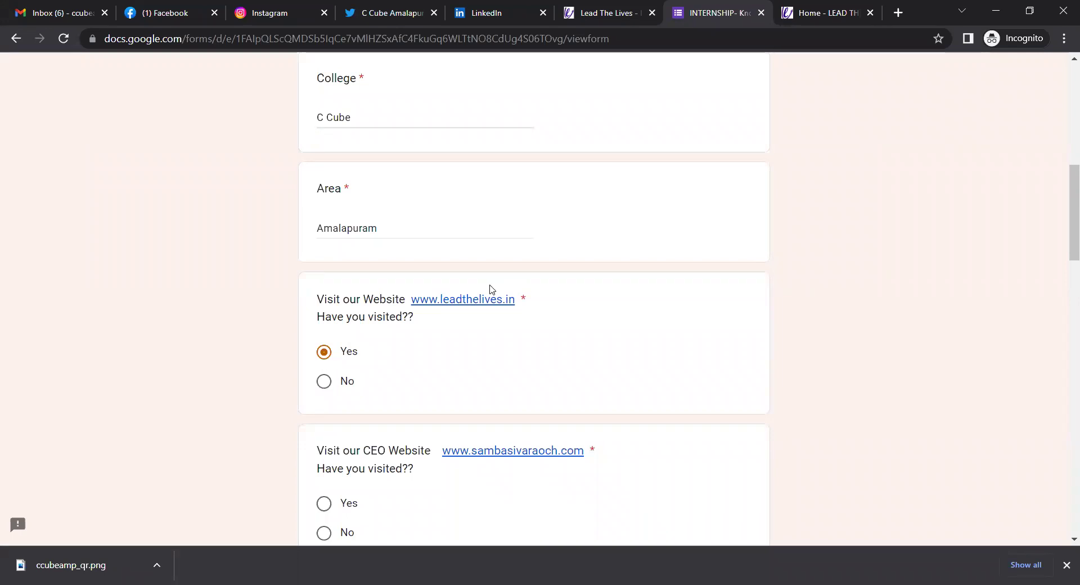
left_click(795, 8)
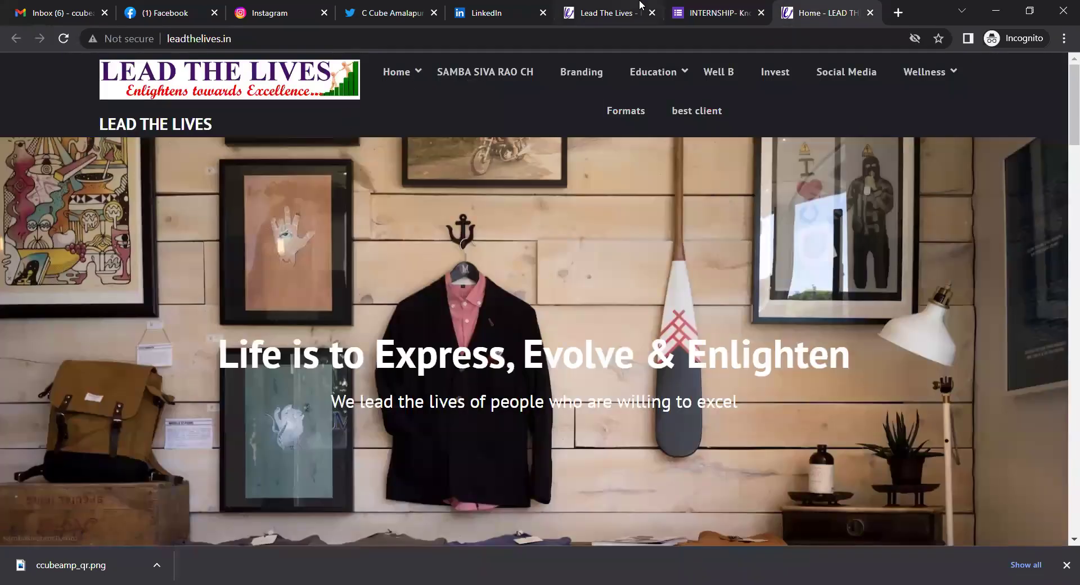
left_click(720, 8)
left_click(806, 5)
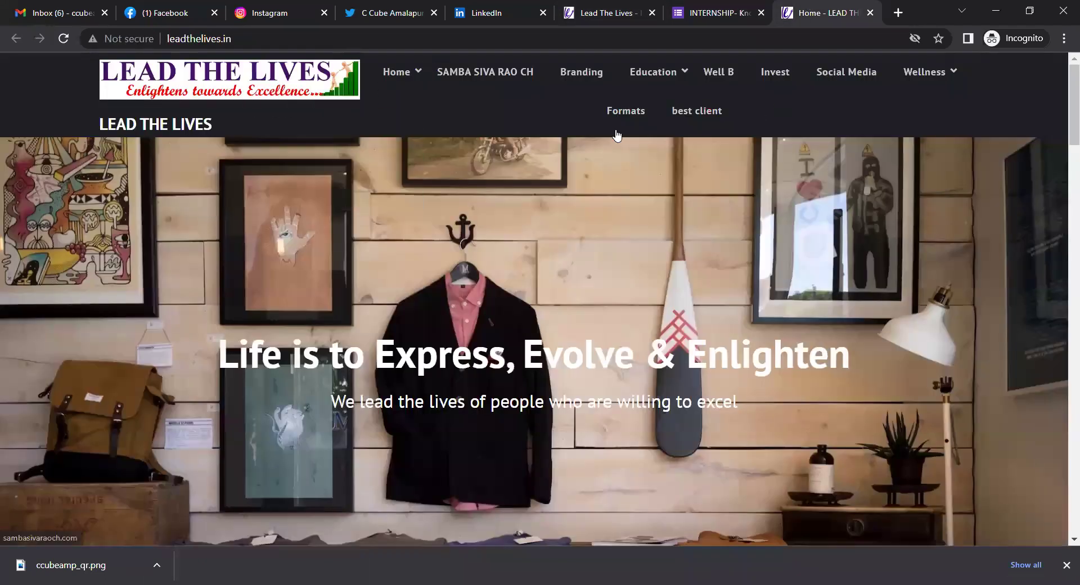
scroll(433, 216, "down", 10)
scroll(433, 216, "down", 6)
scroll(433, 215, "down", 3)
scroll(433, 215, "down", 1)
scroll(432, 216, "up", 3)
scroll(386, 235, "up", 1)
scroll(377, 224, "up", 1)
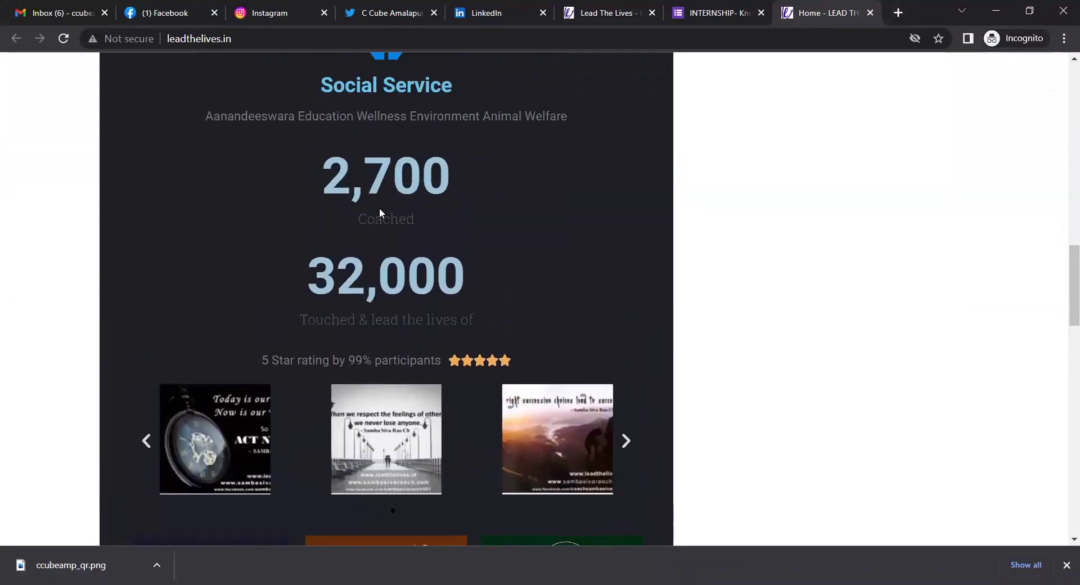
Go back to the internship form and scroll down to 'Visit our CEO Website'
left_click(711, 12)
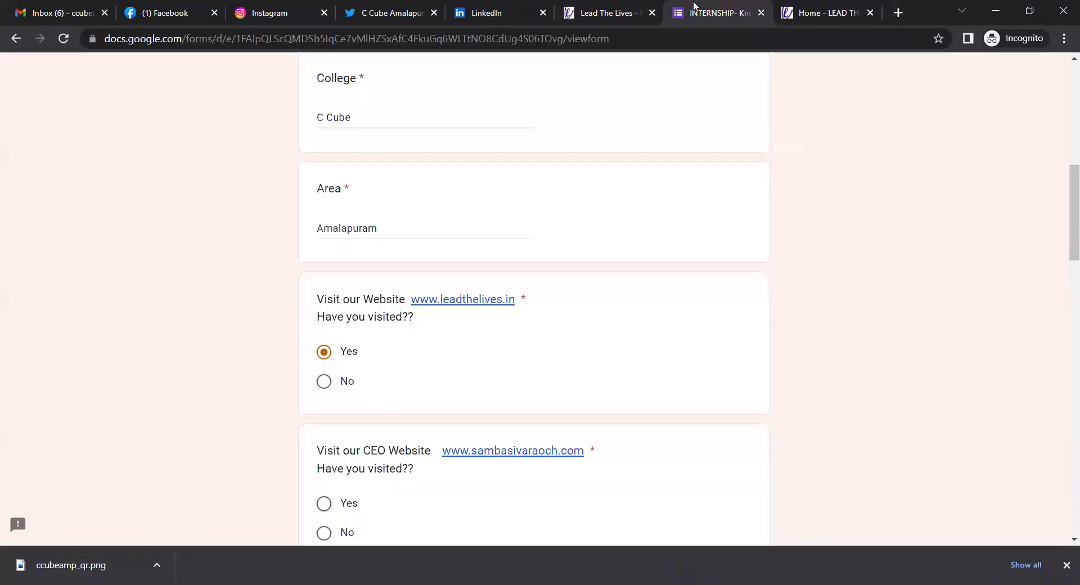
scroll(257, 333, "down", 3)
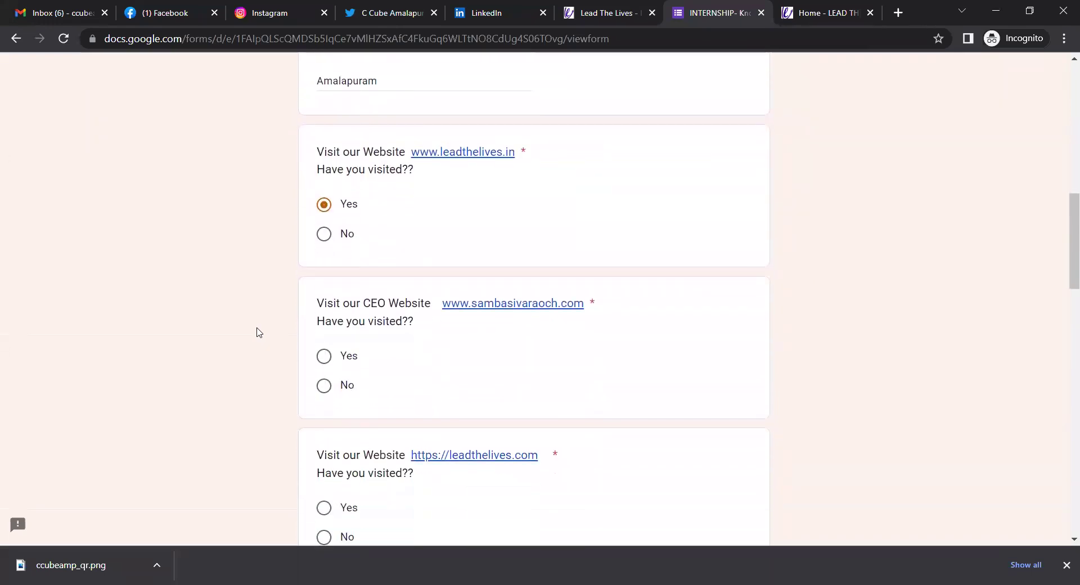
scroll(259, 334, "down", 1)
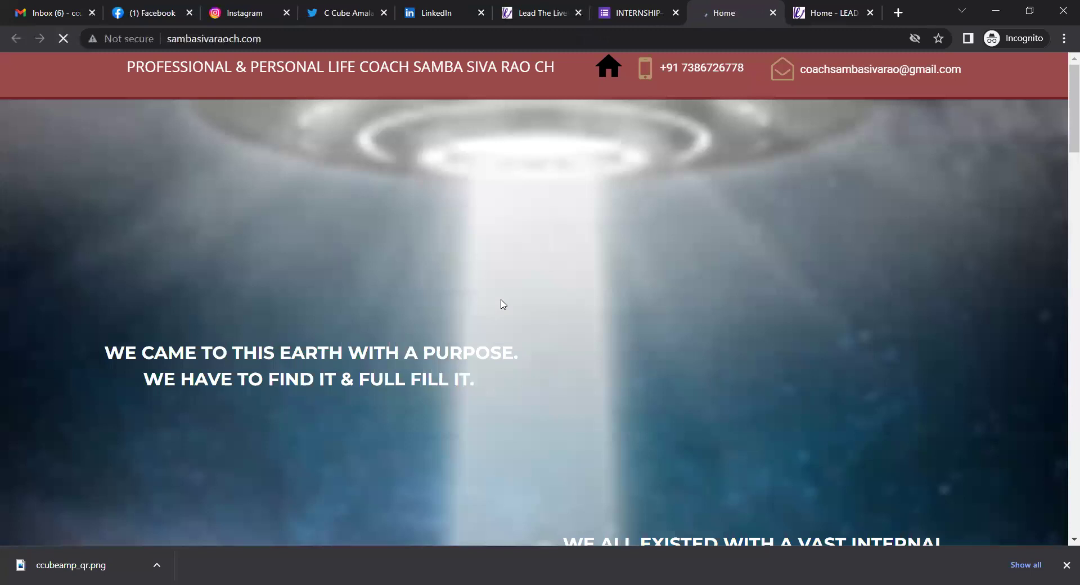
Scroll the sambasivaraoch.com home page down to its menu and appointment invitation
scroll(502, 304, "down", 5)
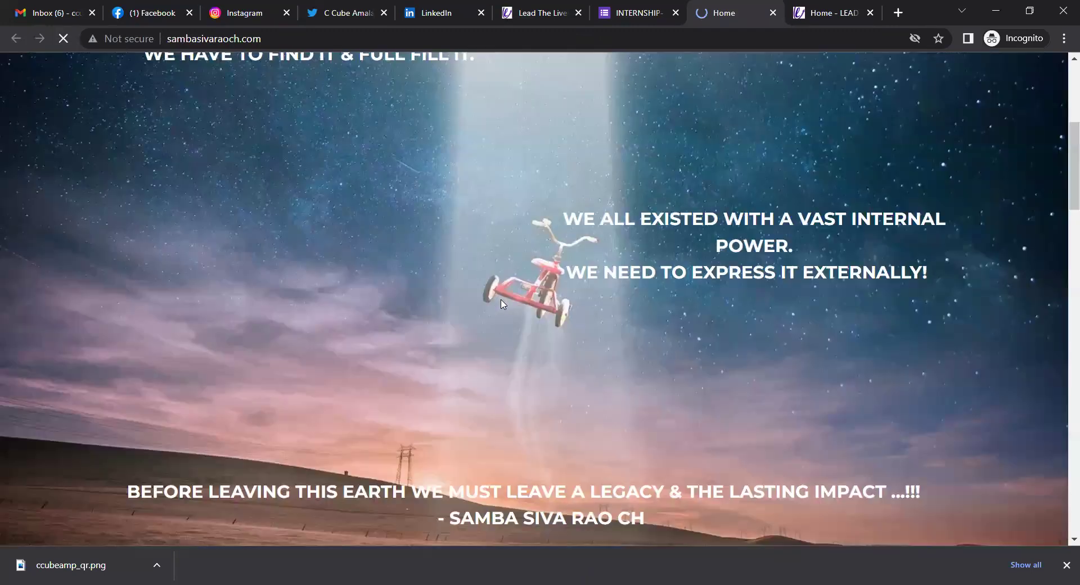
scroll(502, 304, "down", 5)
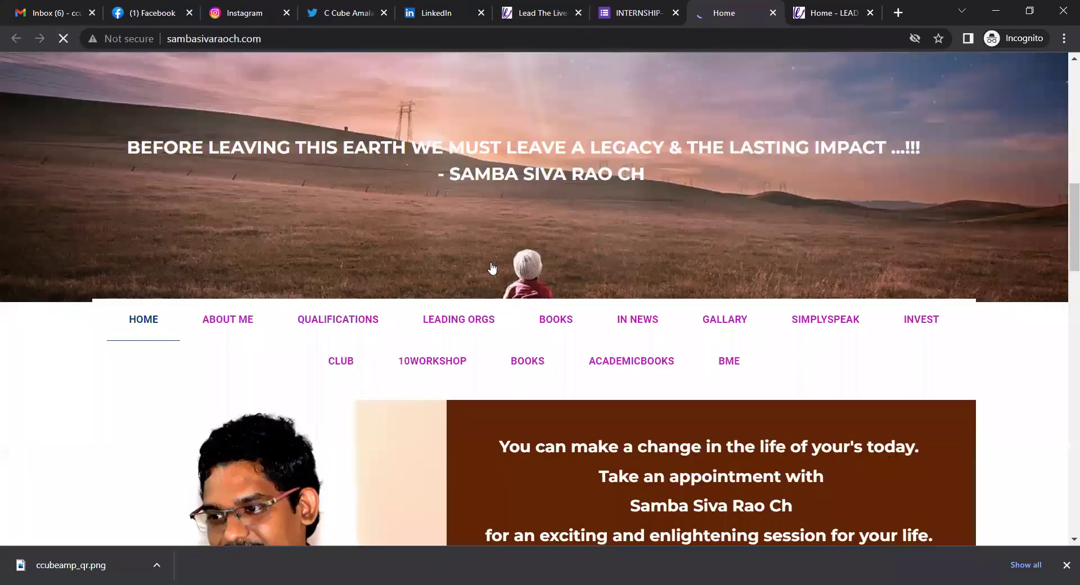
scroll(386, 270, "down", 1)
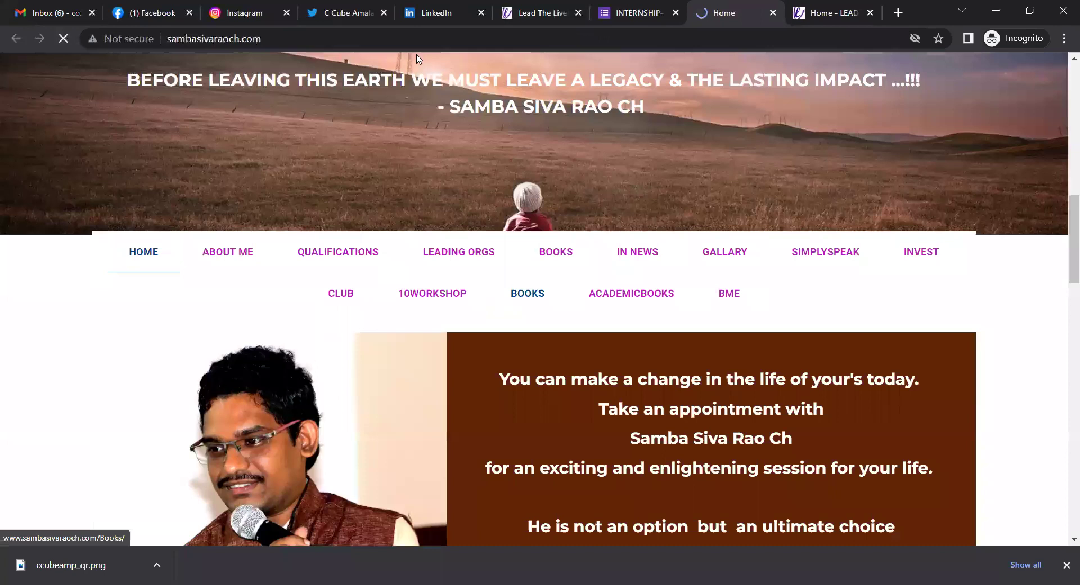
Mark Yes under 'Visit our CEO Website' and close the leftover website tabs
left_click(635, 12)
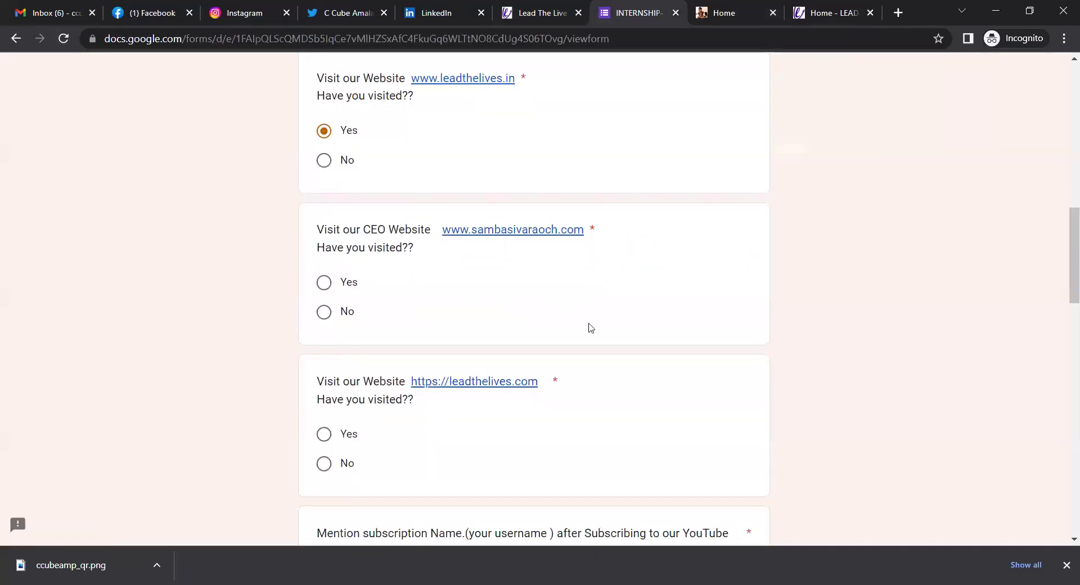
left_click(328, 285)
left_click(773, 13)
scroll(360, 262, "down", 1)
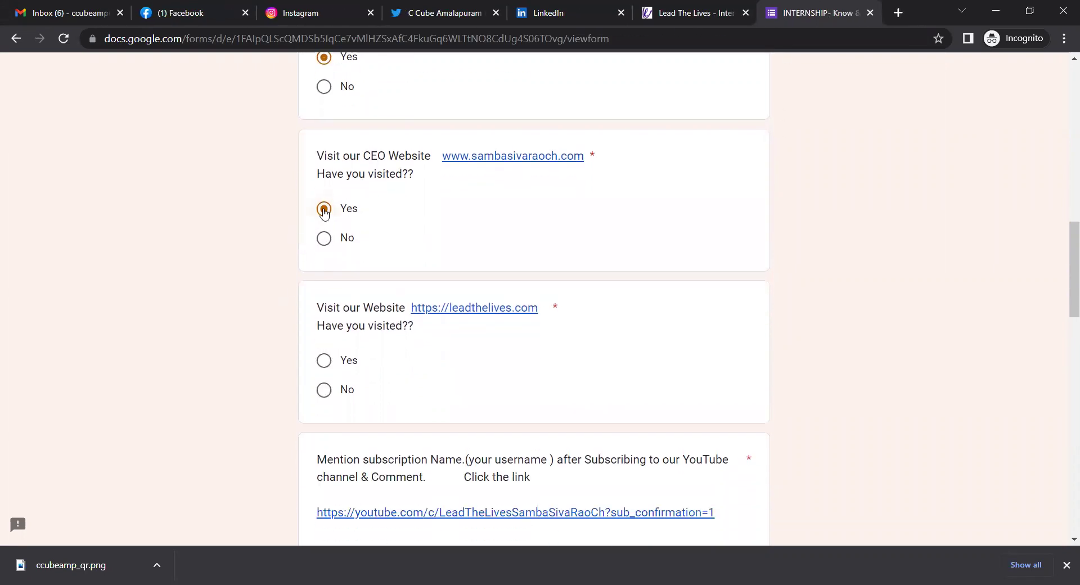
scroll(433, 249, "up", 1)
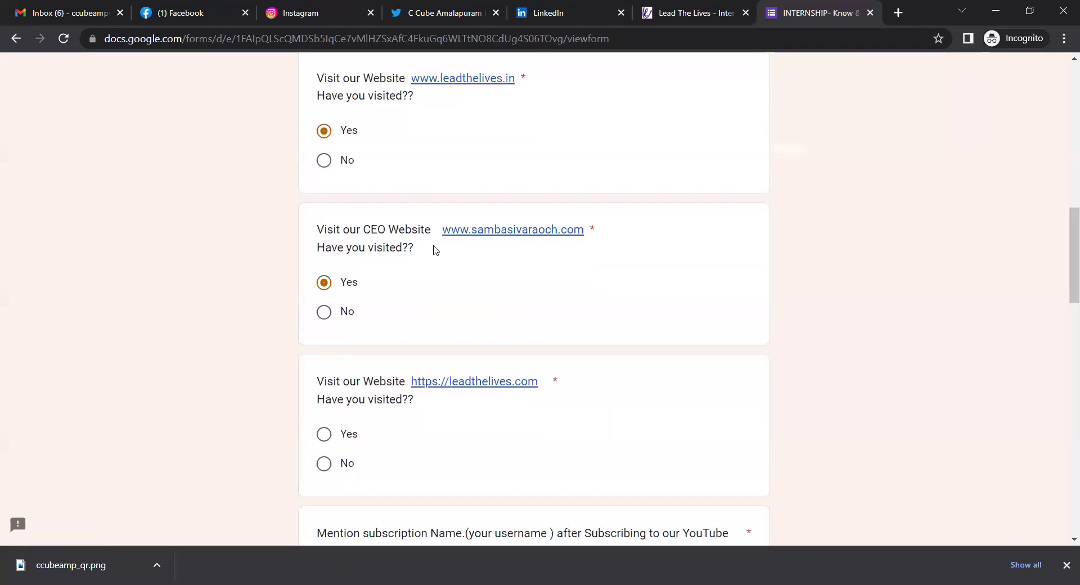
scroll(395, 267, "down", 1)
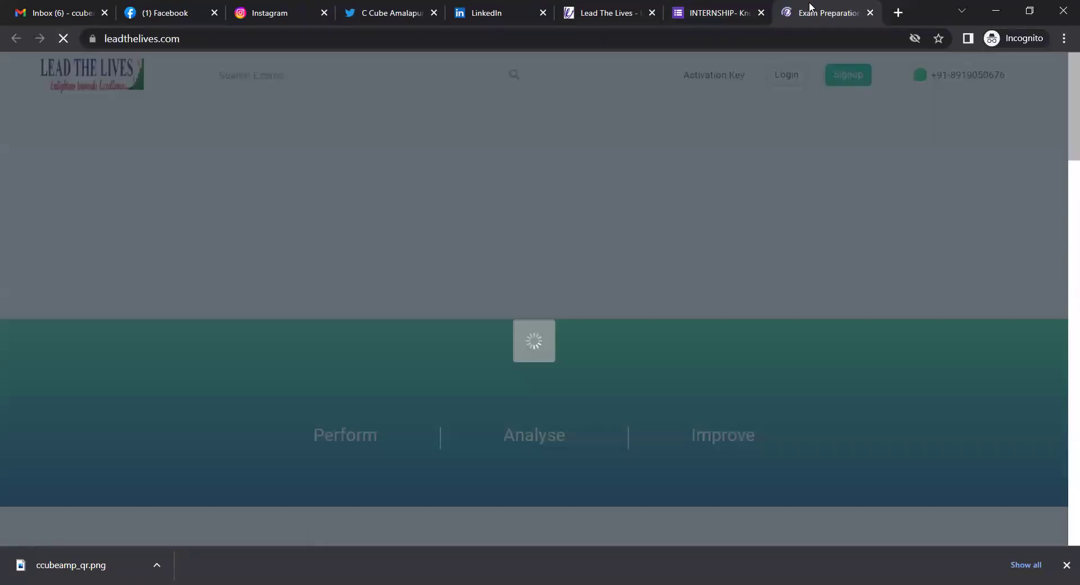
View the 15 October 2022 current affairs digest, then return to the home page
scroll(473, 312, "down", 3)
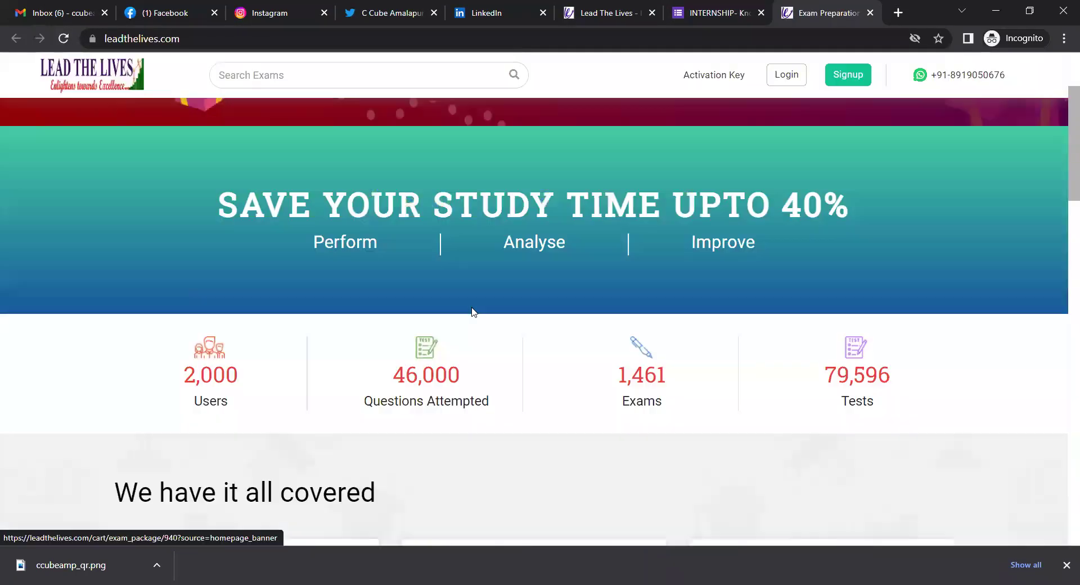
scroll(472, 311, "down", 3)
scroll(337, 308, "down", 3)
left_click(821, 313)
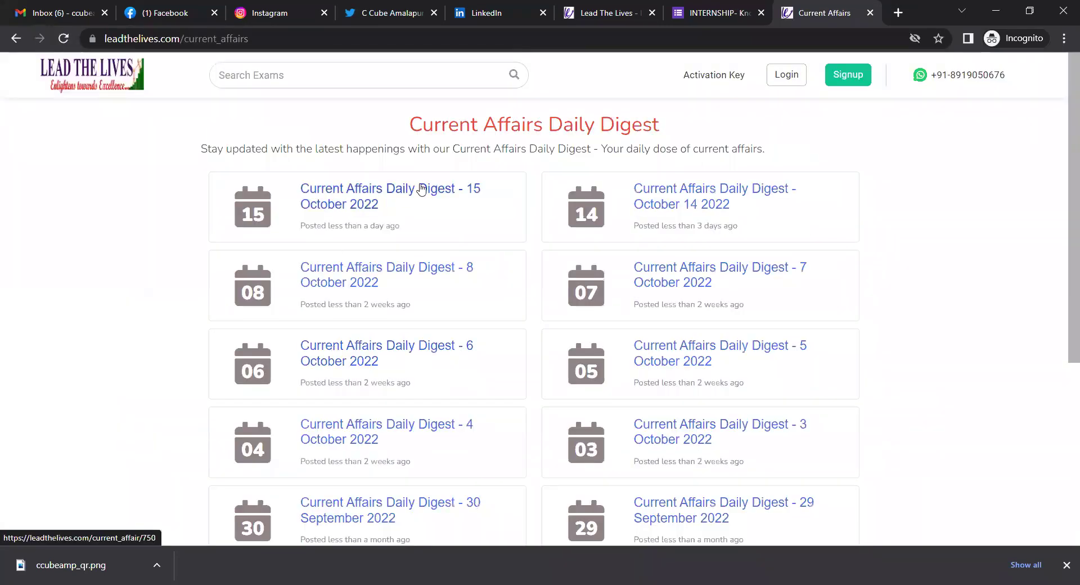
left_click(422, 189)
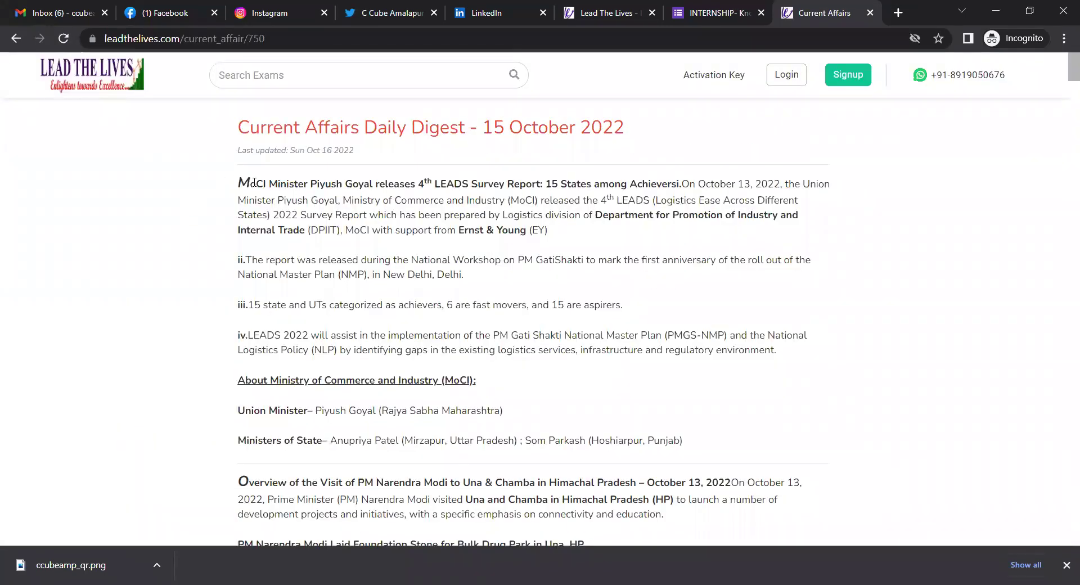
left_click_drag(253, 182, 691, 449)
left_click(450, 435)
left_click(122, 74)
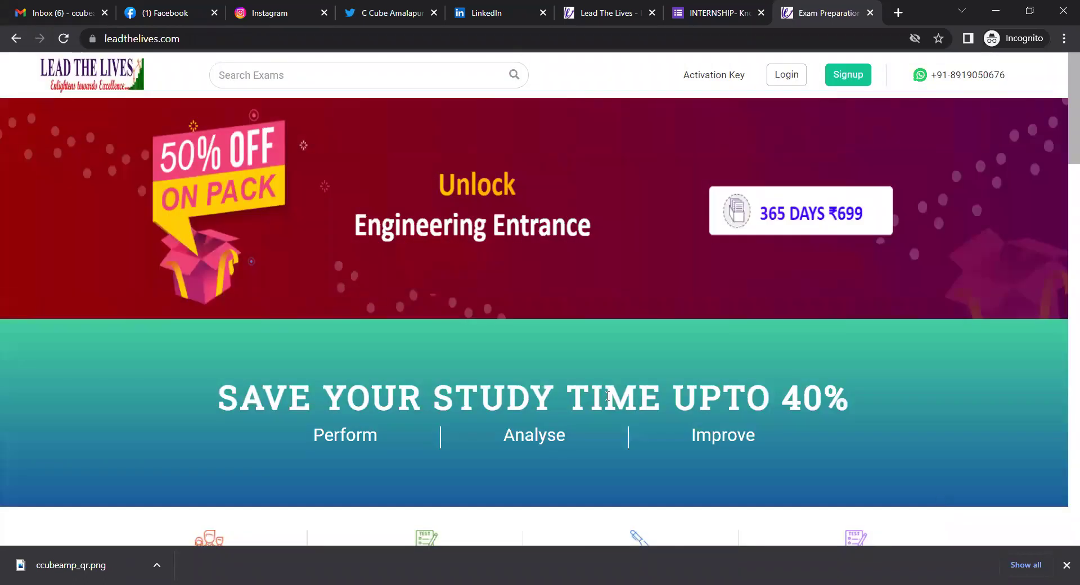
Browse the home page's usage statistics and popular exams down to Explore your Exam
scroll(492, 336, "down", 2)
scroll(504, 354, "down", 4)
scroll(306, 404, "down", 1)
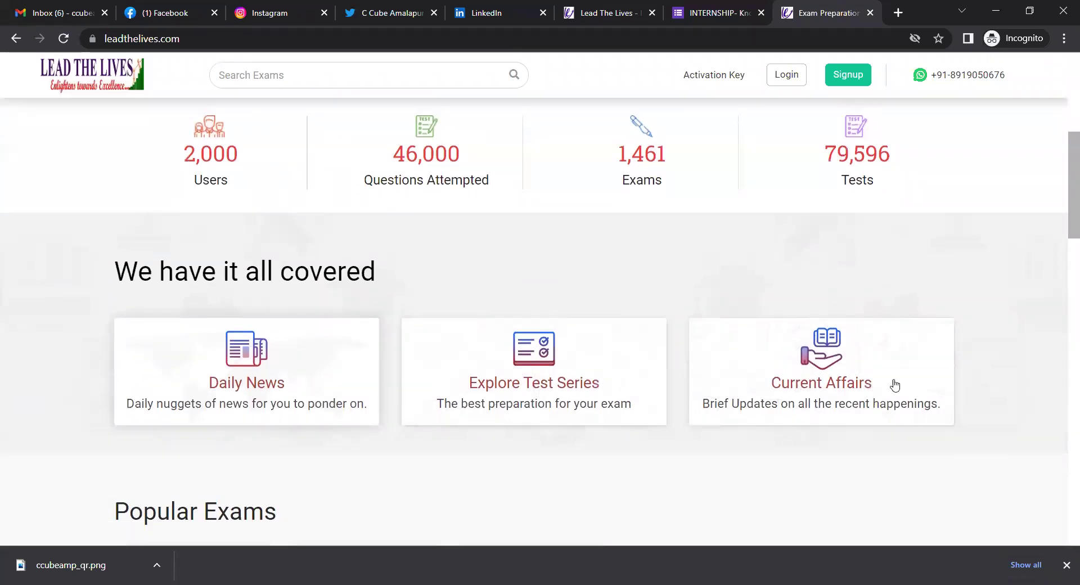
scroll(648, 332, "up", 3)
left_click_drag(675, 307, 608, 303)
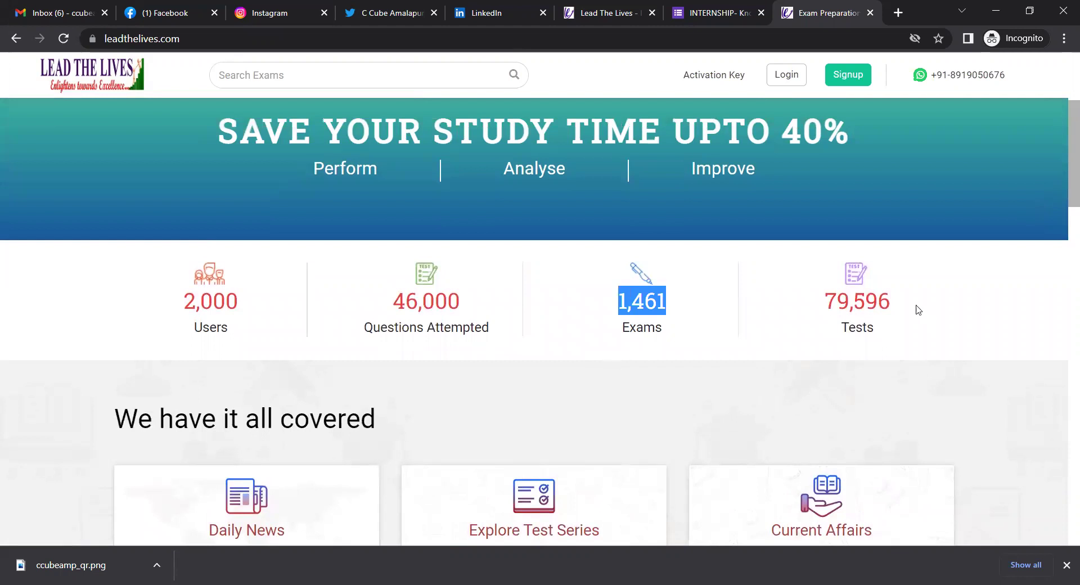
left_click_drag(914, 307, 789, 308)
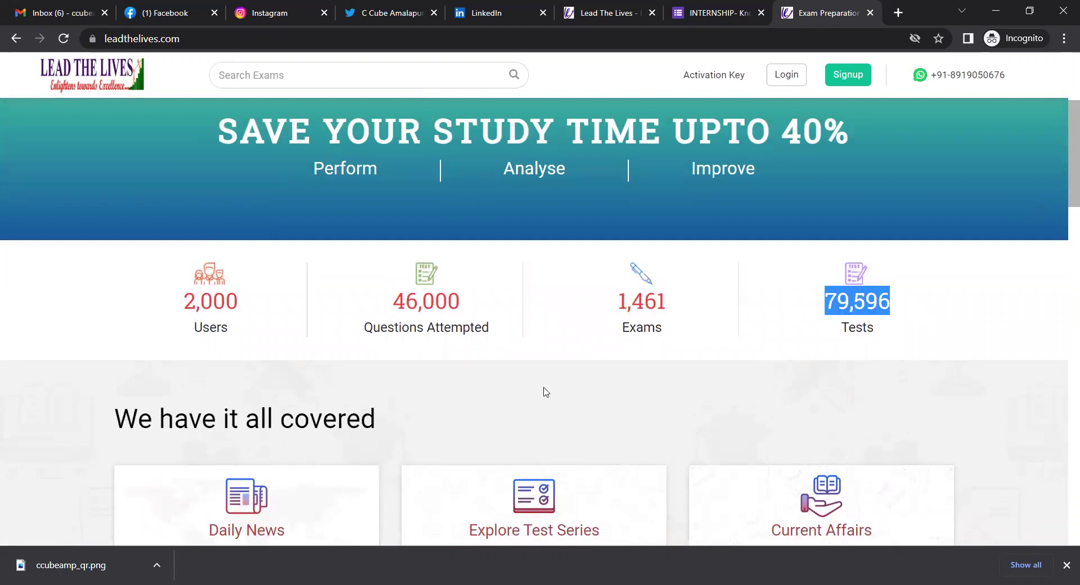
scroll(545, 392, "down", 5)
scroll(545, 392, "down", 6)
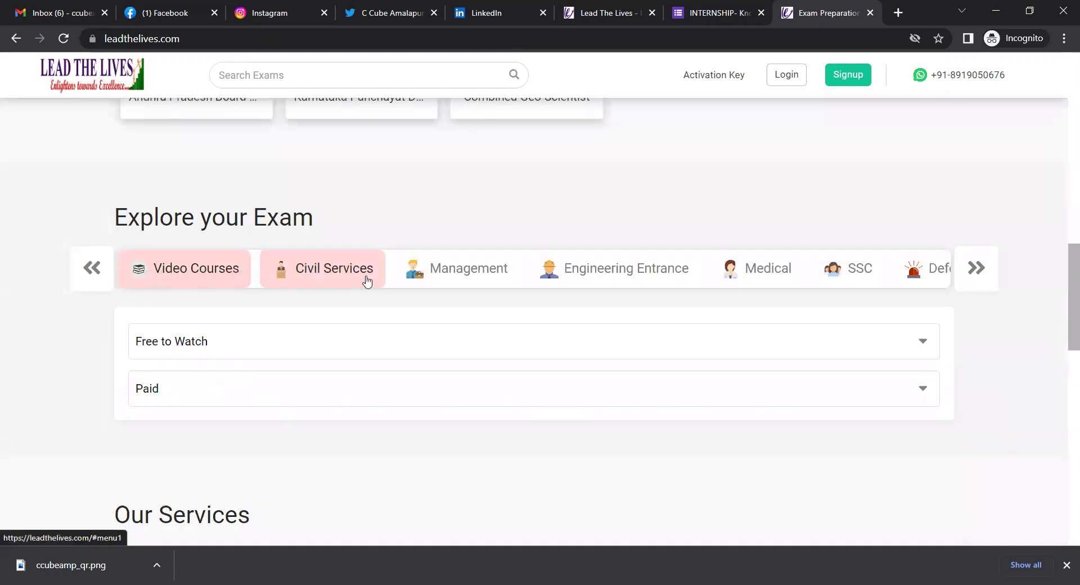
Open UPSC Prelims under Civil Services and list its General Studies (Paper - I) mock tests
left_click(366, 279)
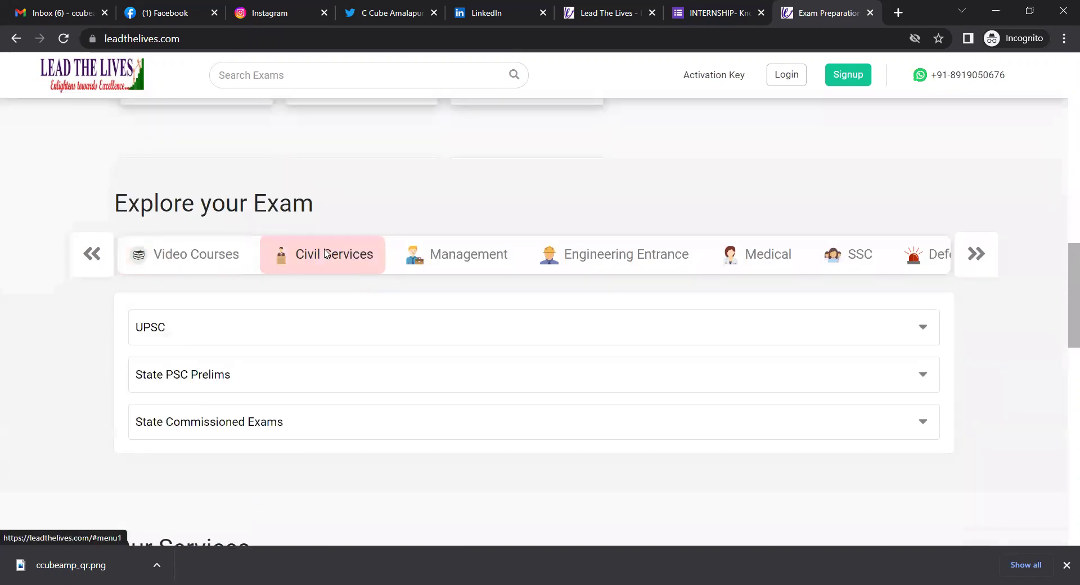
scroll(332, 265, "down", 1)
left_click(334, 274)
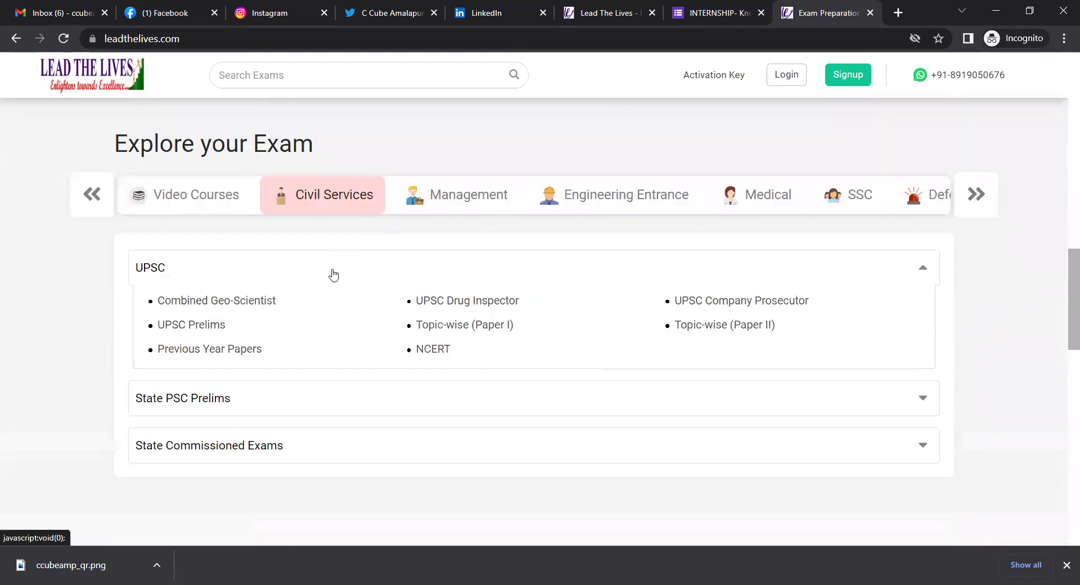
left_click(198, 329)
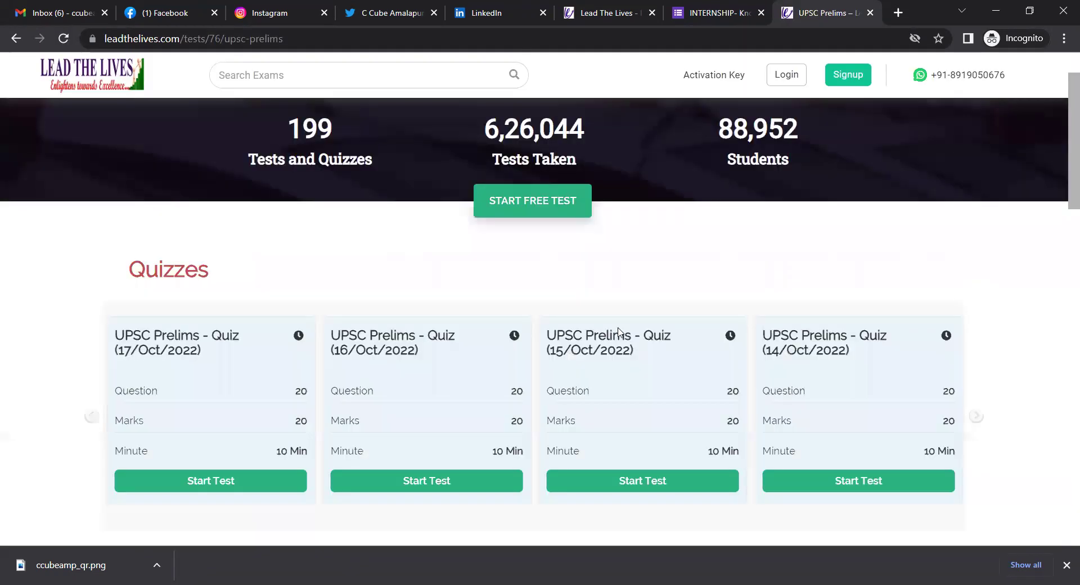
scroll(375, 333, "down", 5)
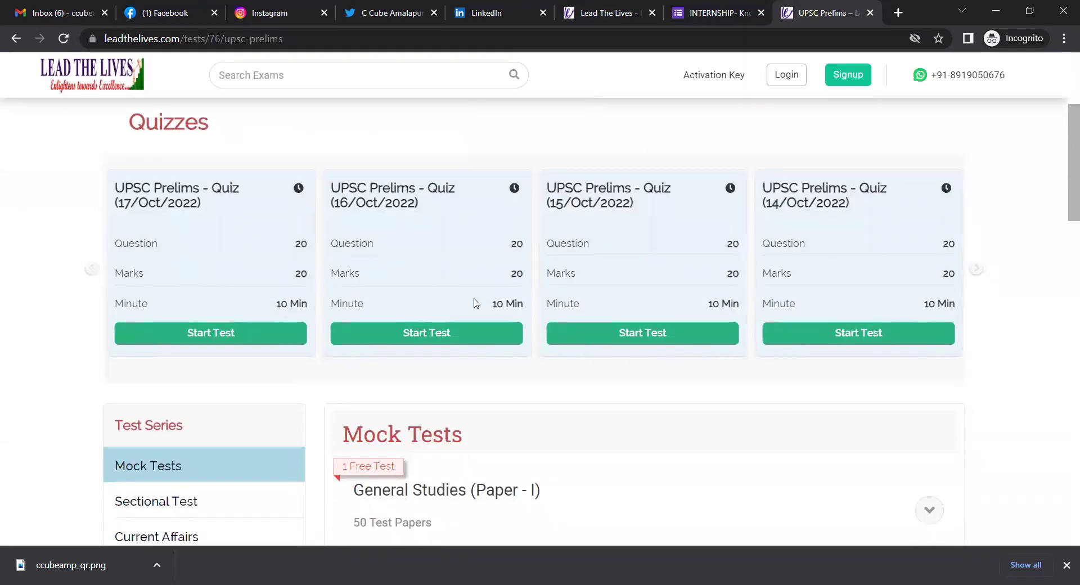
scroll(321, 345, "down", 3)
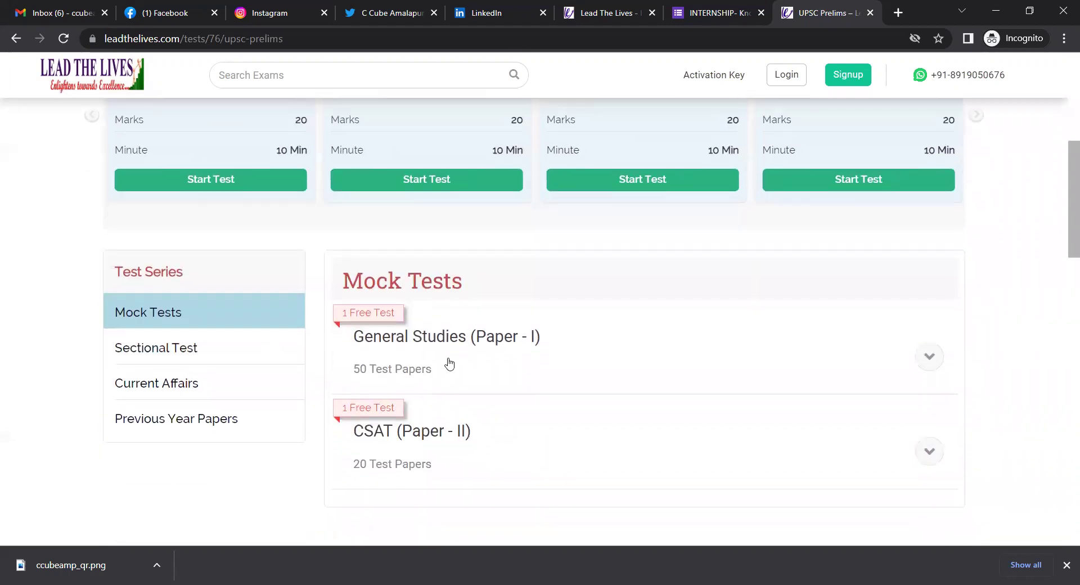
scroll(449, 364, "down", 1)
left_click(520, 281)
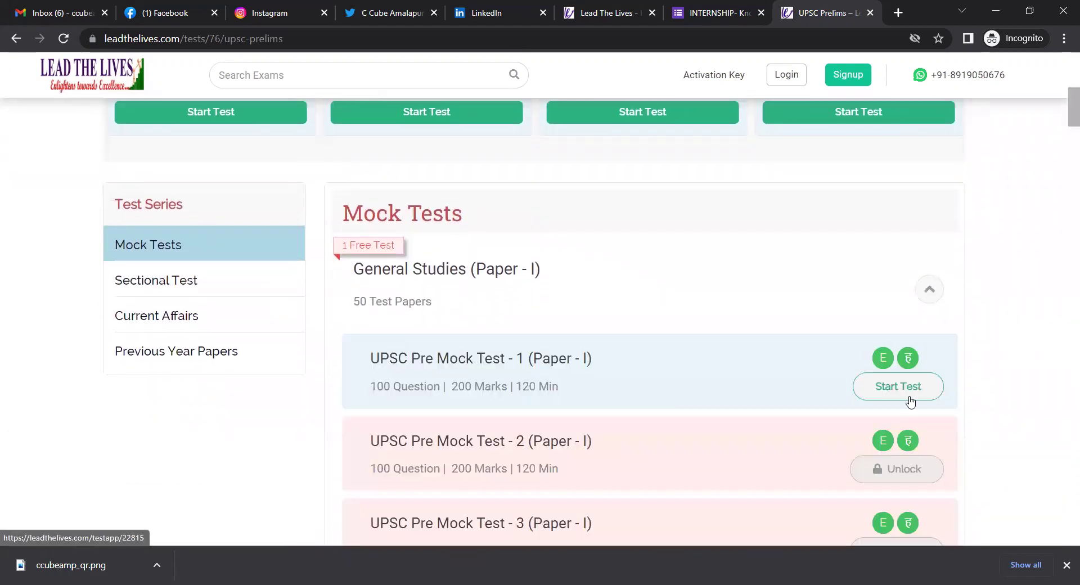
scroll(596, 367, "up", 1)
scroll(595, 365, "up", 4)
scroll(594, 363, "up", 1)
scroll(594, 363, "up", 2)
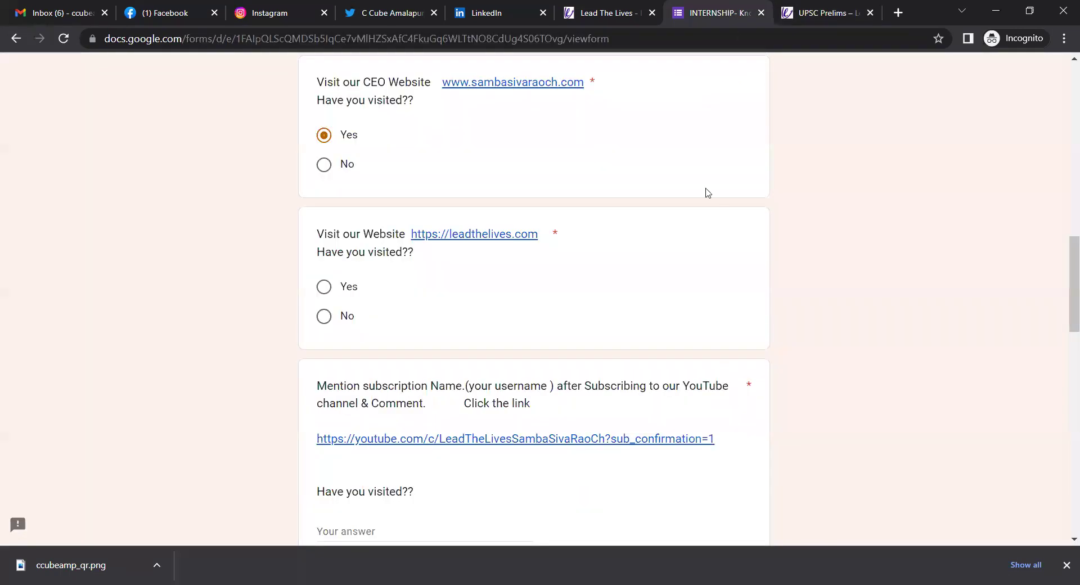
Switch between the internship form and the UPSC Prelims page to review both
left_click(731, 12)
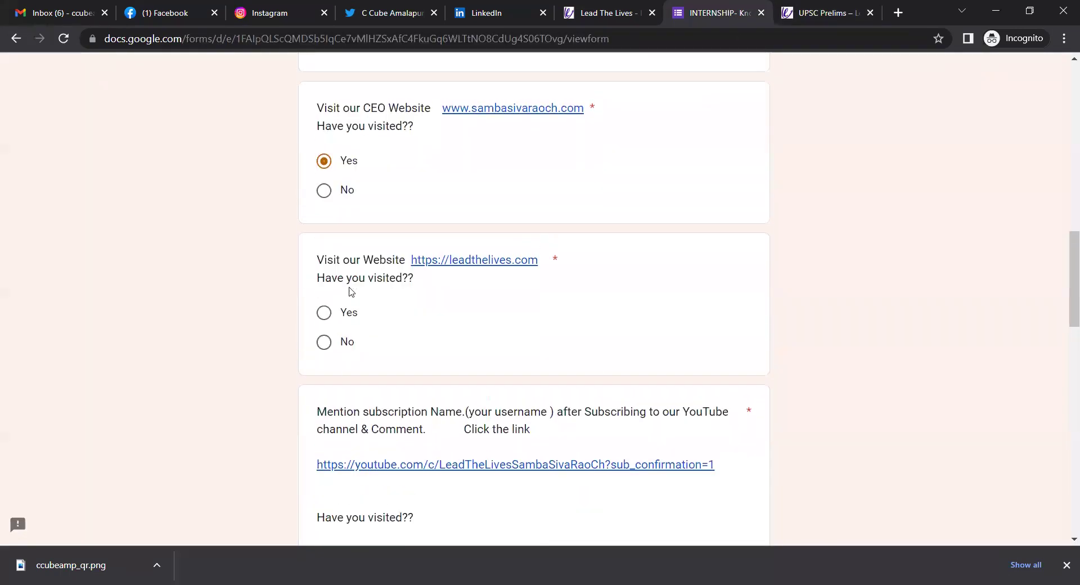
scroll(349, 291, "up", 3)
scroll(499, 449, "down", 3)
key("ctrl+Tab")
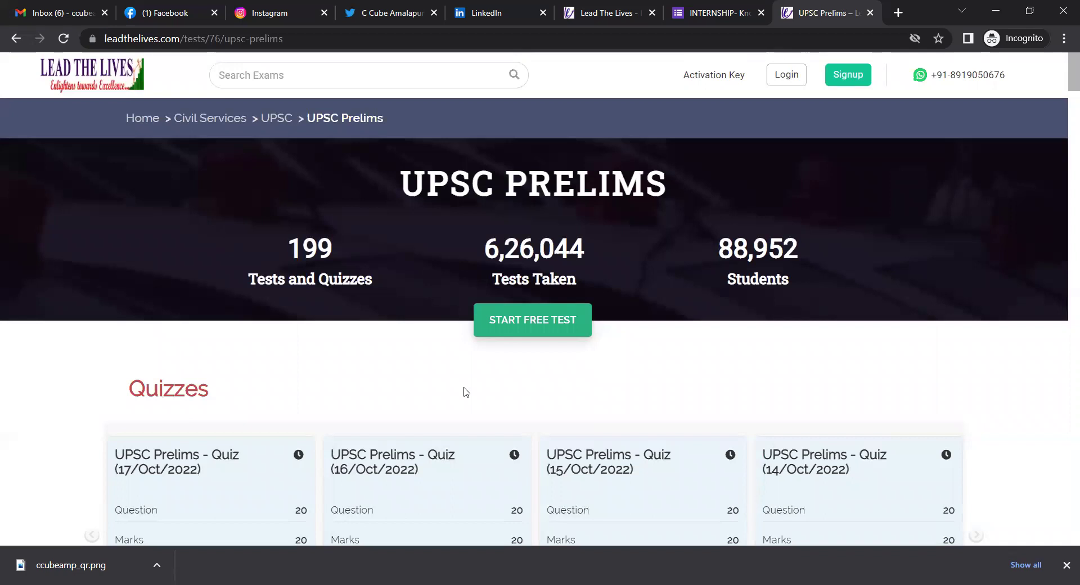
scroll(396, 385, "down", 3)
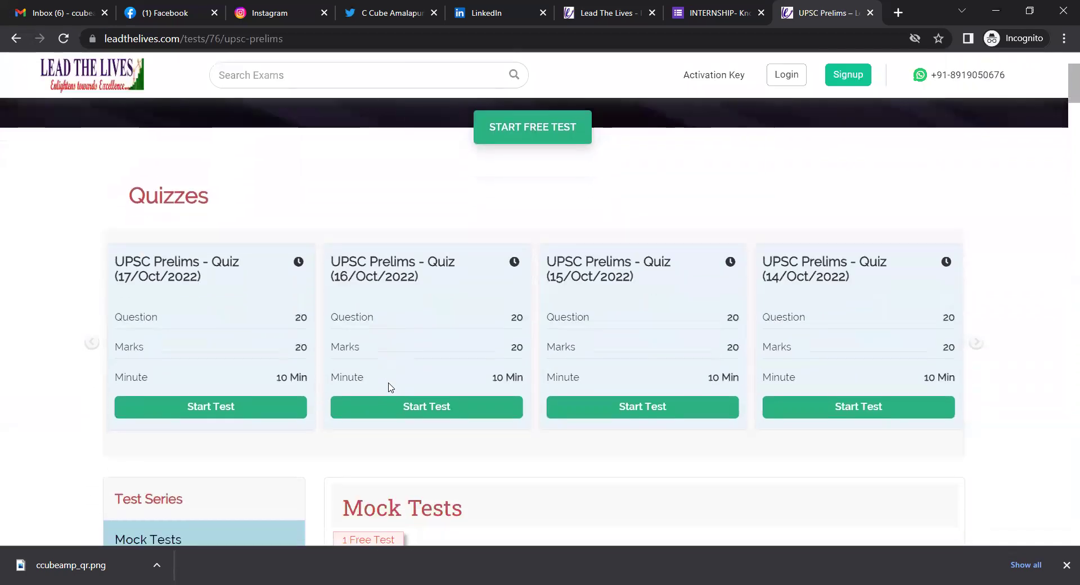
scroll(393, 387, "up", 1)
scroll(725, 304, "up", 2)
scroll(217, 340, "down", 4)
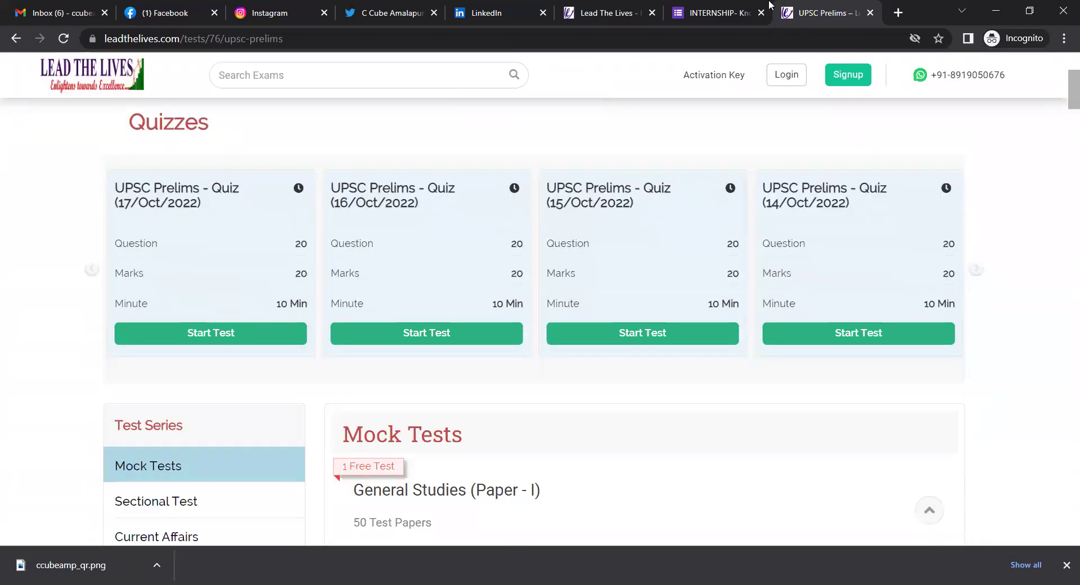
left_click(746, 6)
left_click(338, 294)
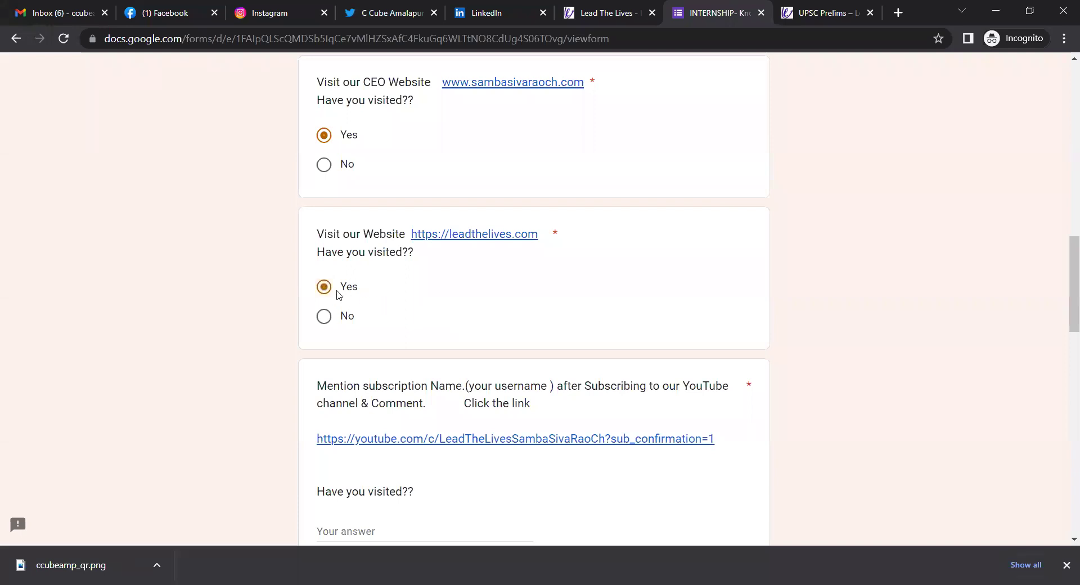
left_click(336, 314)
left_click(324, 287)
scroll(340, 346, "down", 3)
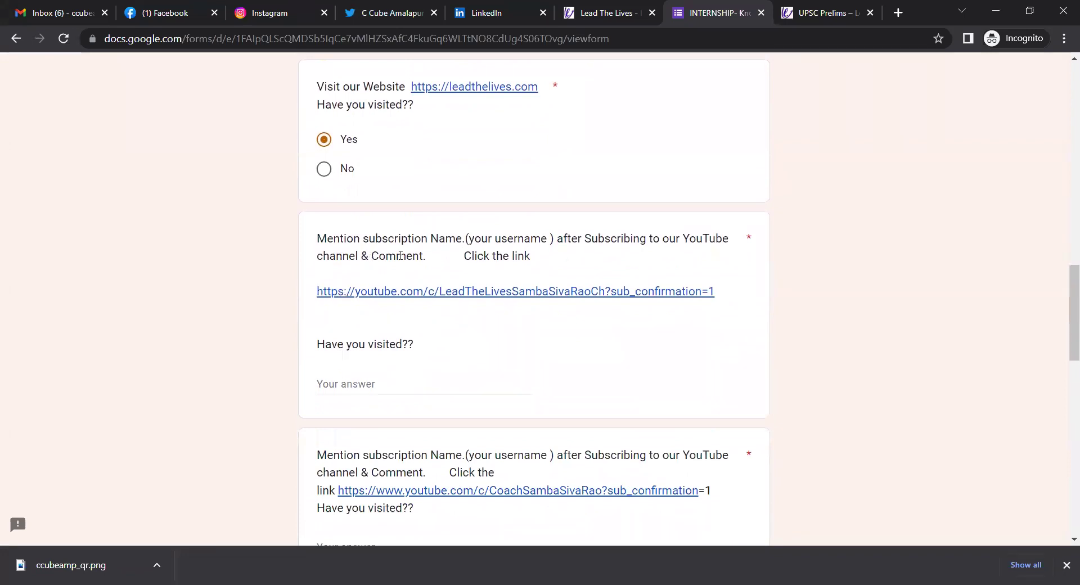
Subscribe to the Lead The Lives Samba Siva Rao Ch. channel and confirm the subscription
left_click(502, 292)
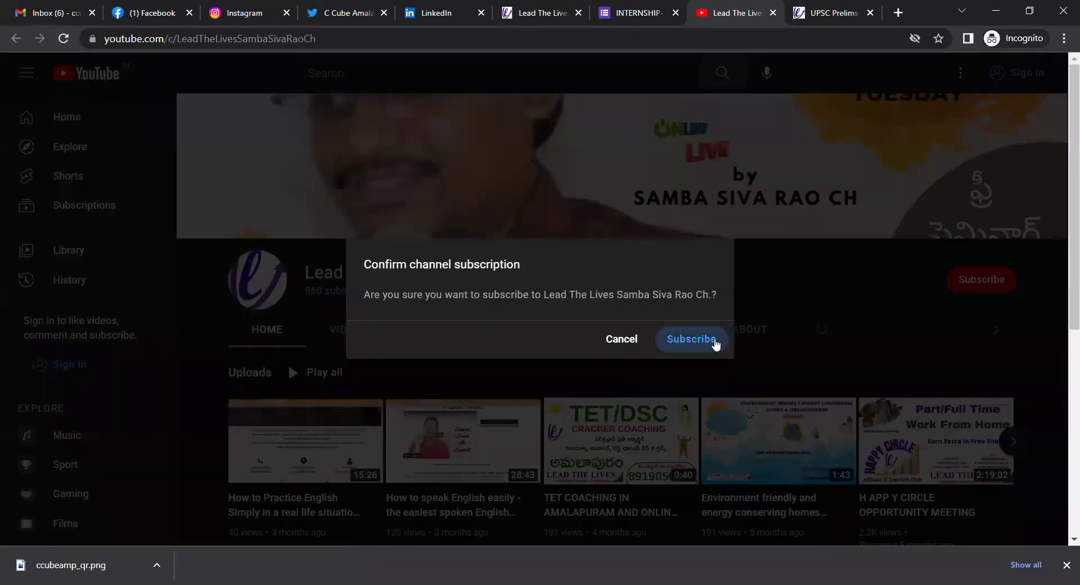
left_click(704, 339)
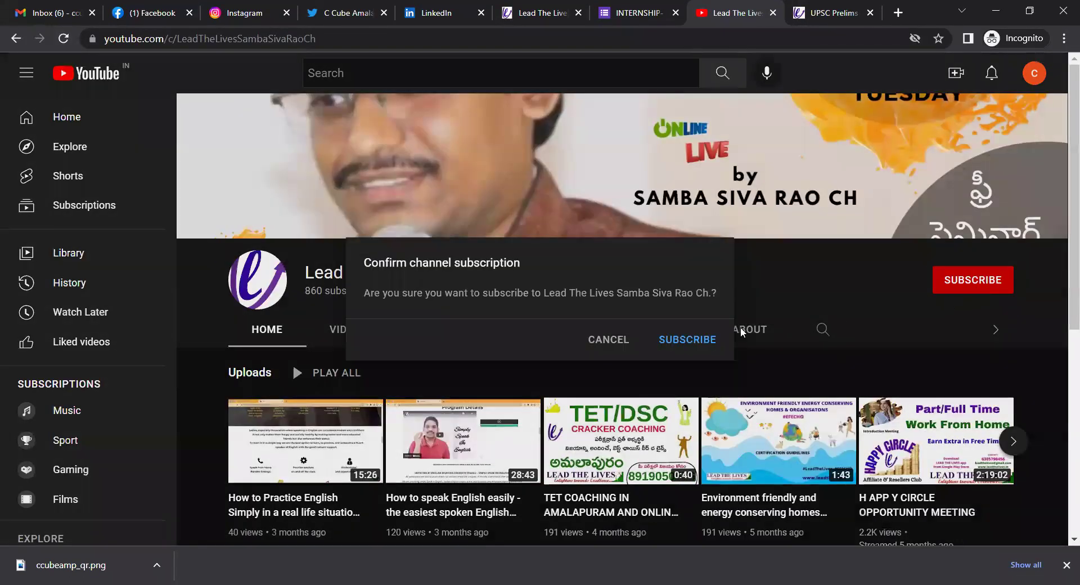
left_click(688, 340)
left_click(956, 288)
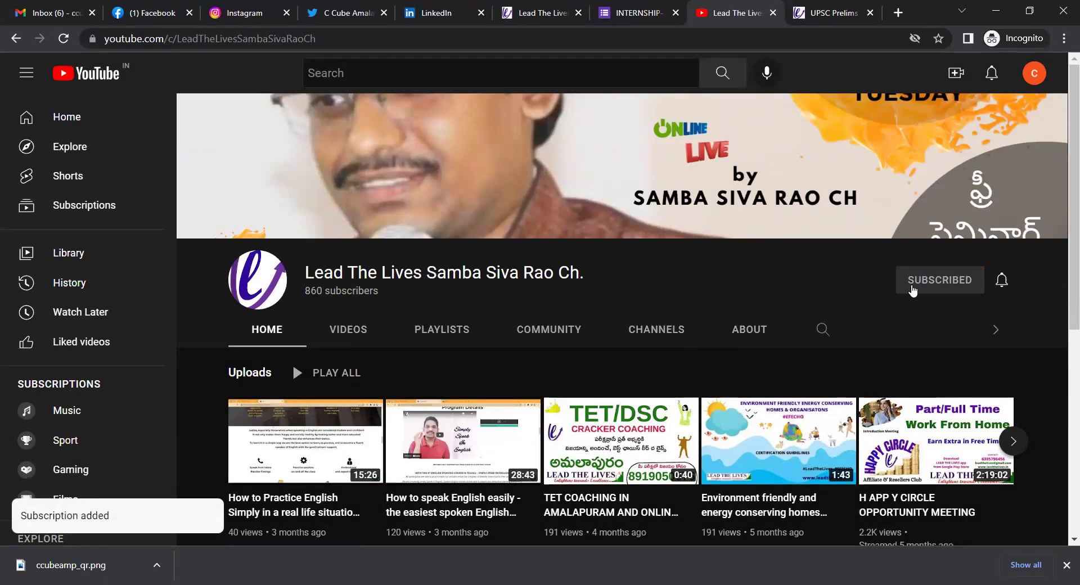
left_click(618, 11)
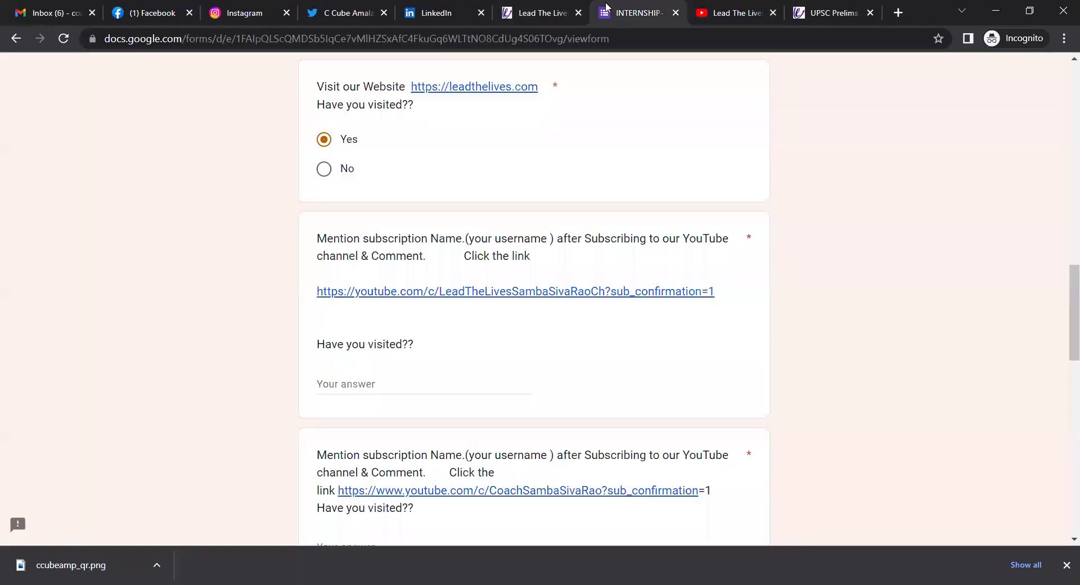
left_click(723, 5)
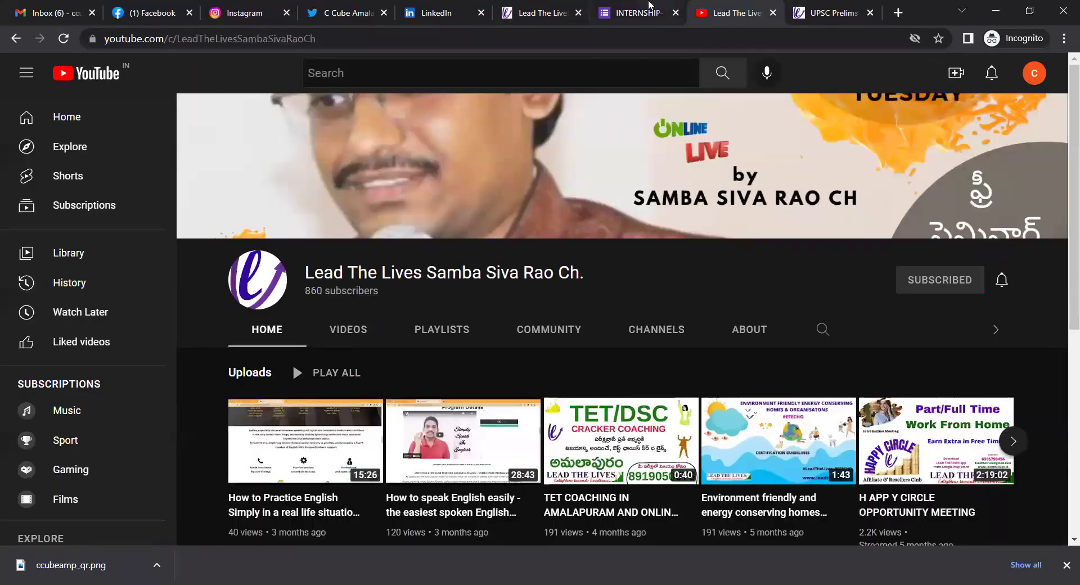
left_click(632, 12)
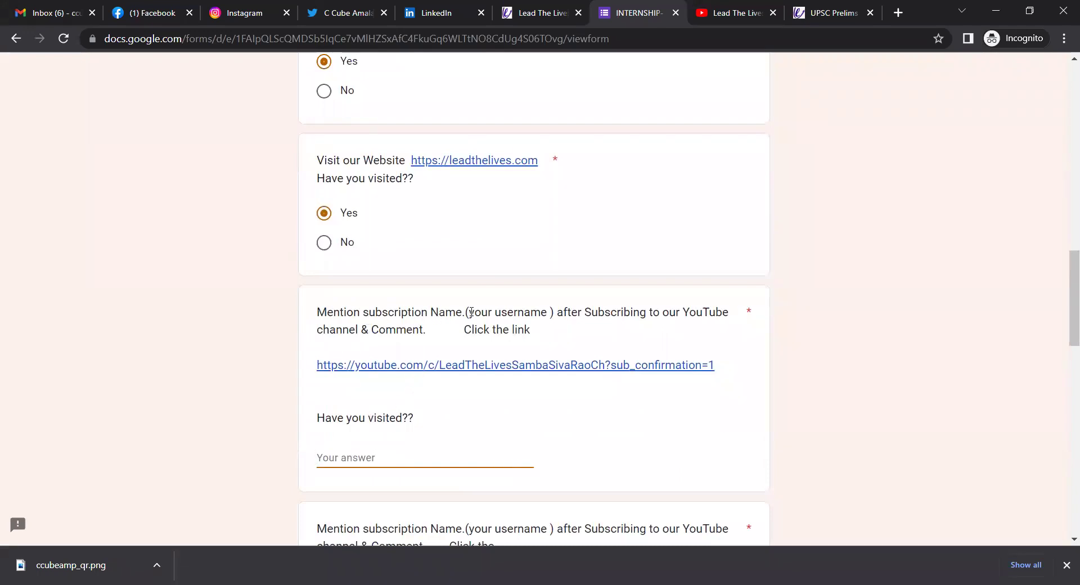
left_click_drag(473, 311, 543, 348)
left_click(371, 421)
left_click(382, 457)
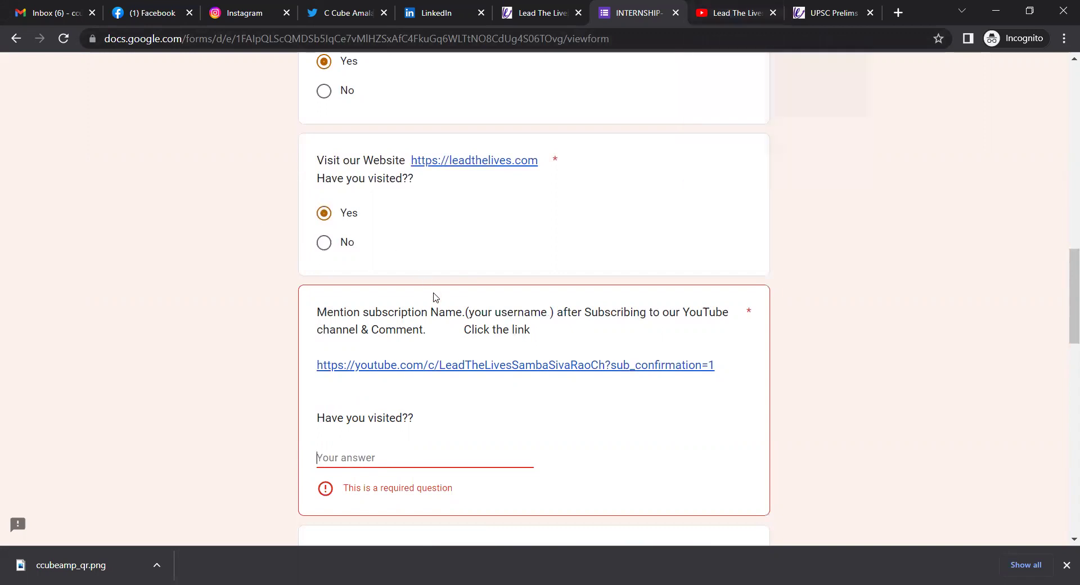
Return from the YouTube channel page to the YouTube home feed
left_click(717, 9)
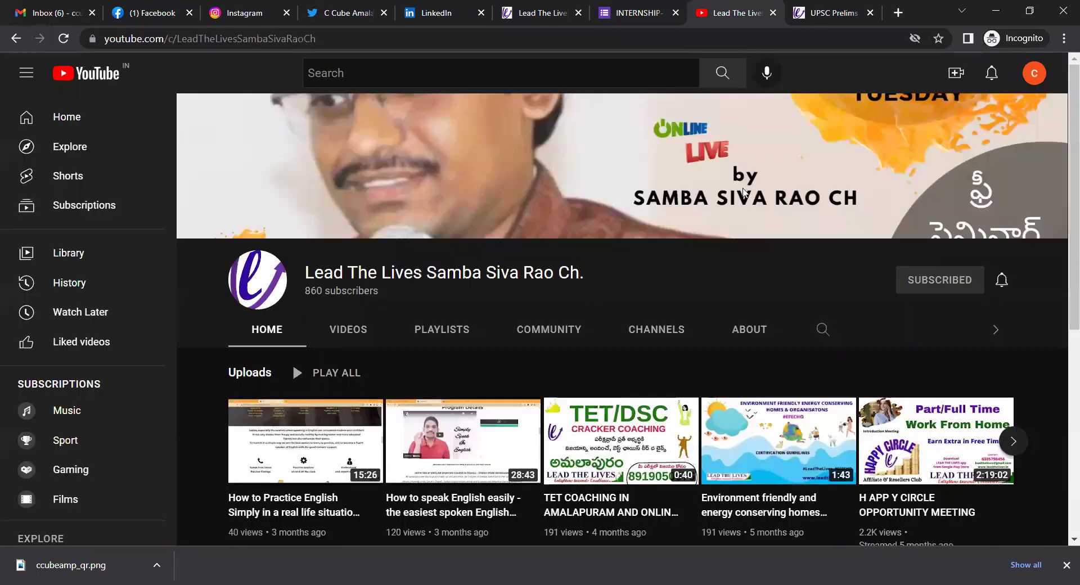
scroll(338, 337, "down", 2)
scroll(107, 412, "down", 5)
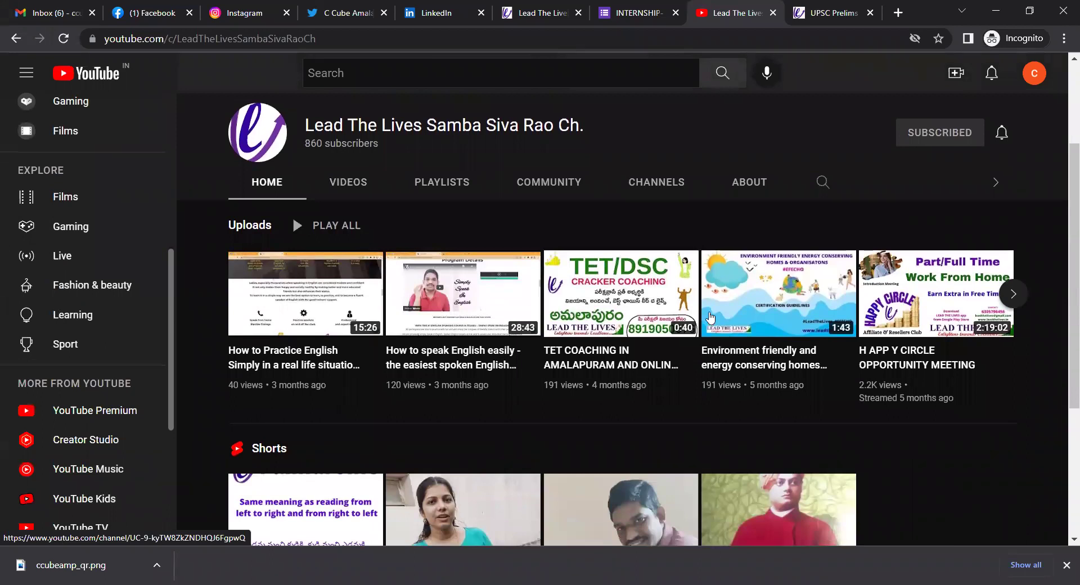
scroll(710, 317, "up", 3)
scroll(84, 281, "down", 4)
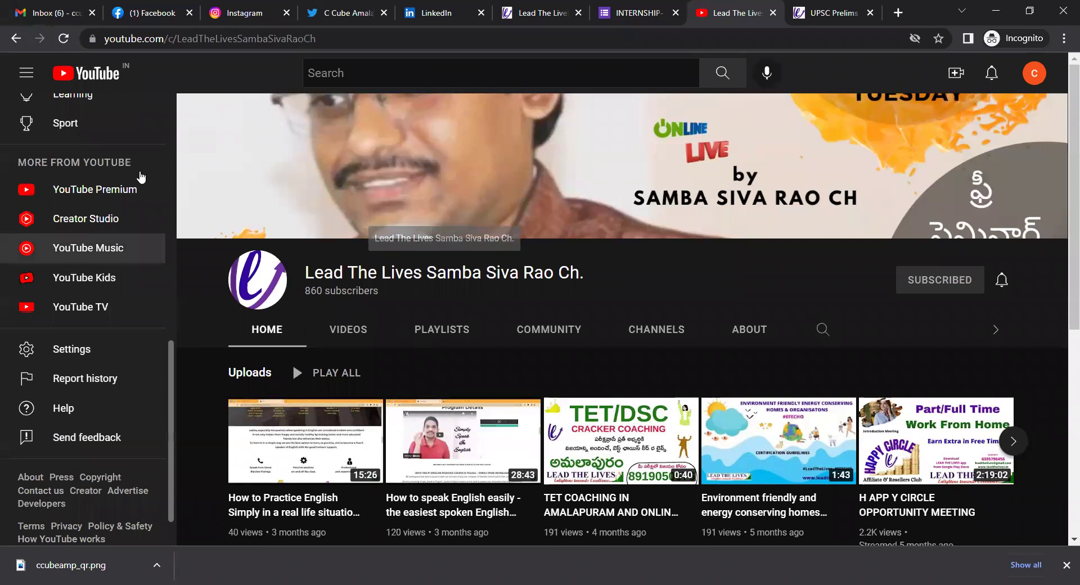
key("alt+Left")
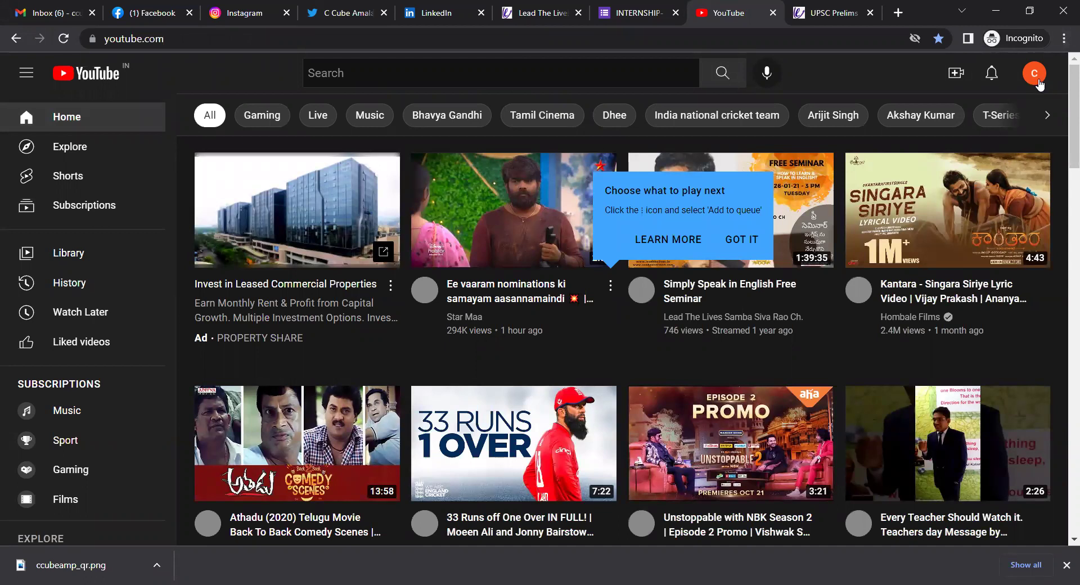
Open the YouTube account menu and select the account name and email
left_click(1038, 81)
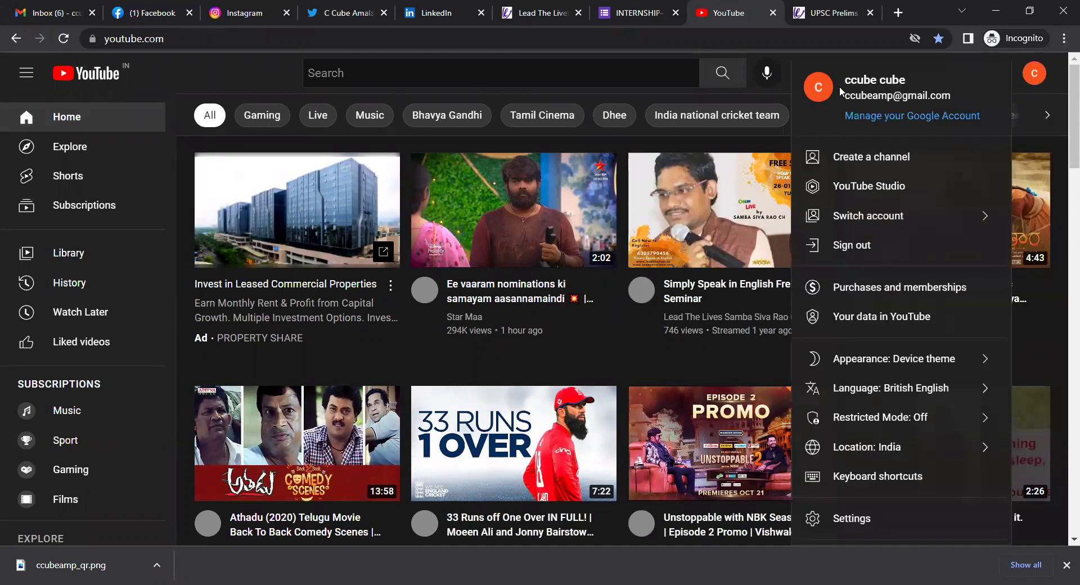
triple_click(883, 77)
left_click_drag(951, 97, 827, 90)
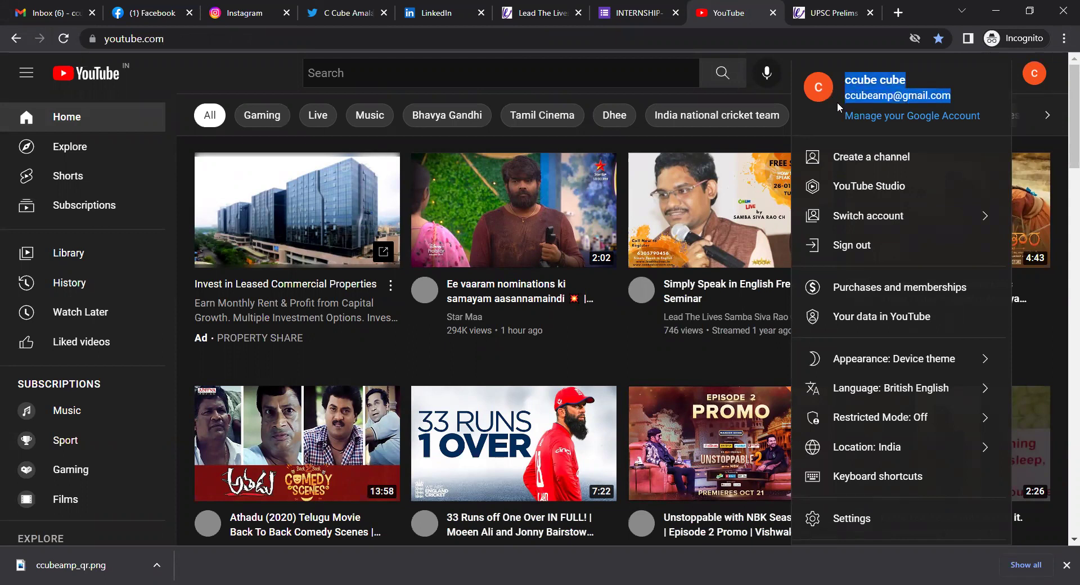
Paste the account name and email into the first subscription-name answer
left_click(654, 7)
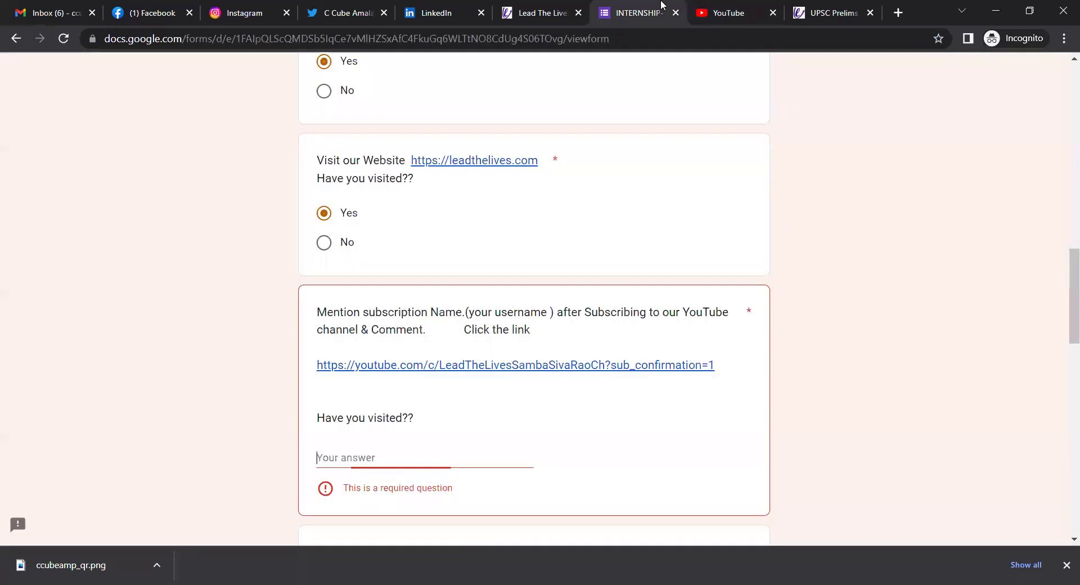
key("ctrl+v")
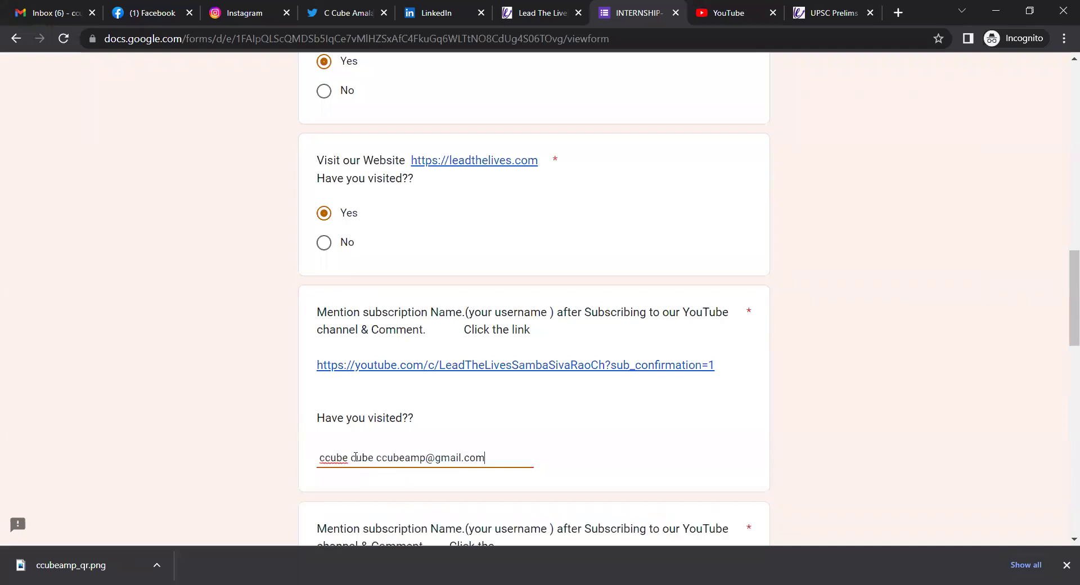
scroll(337, 326, "down", 3)
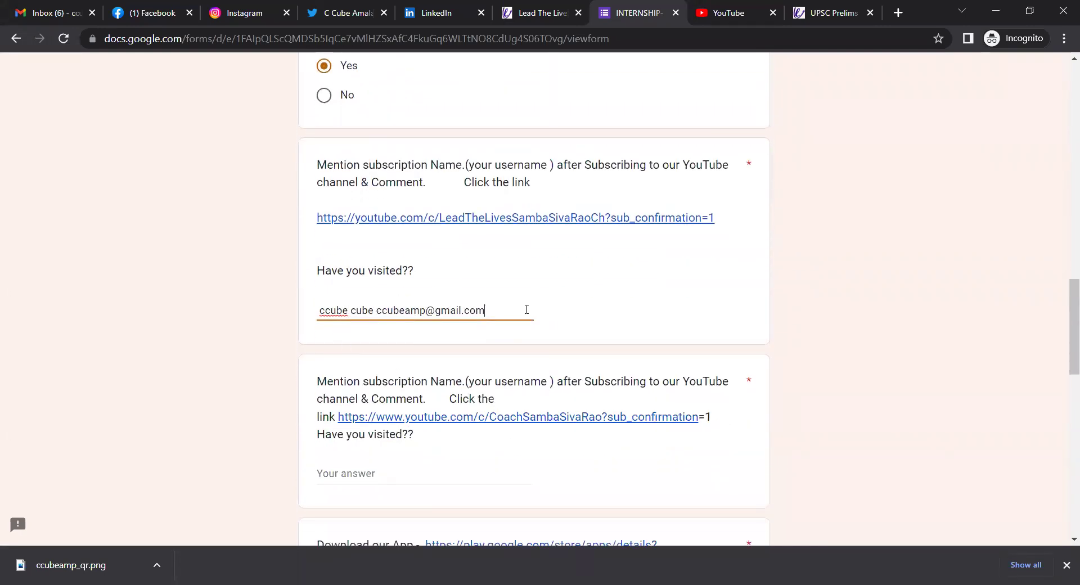
scroll(330, 248, "down", 1)
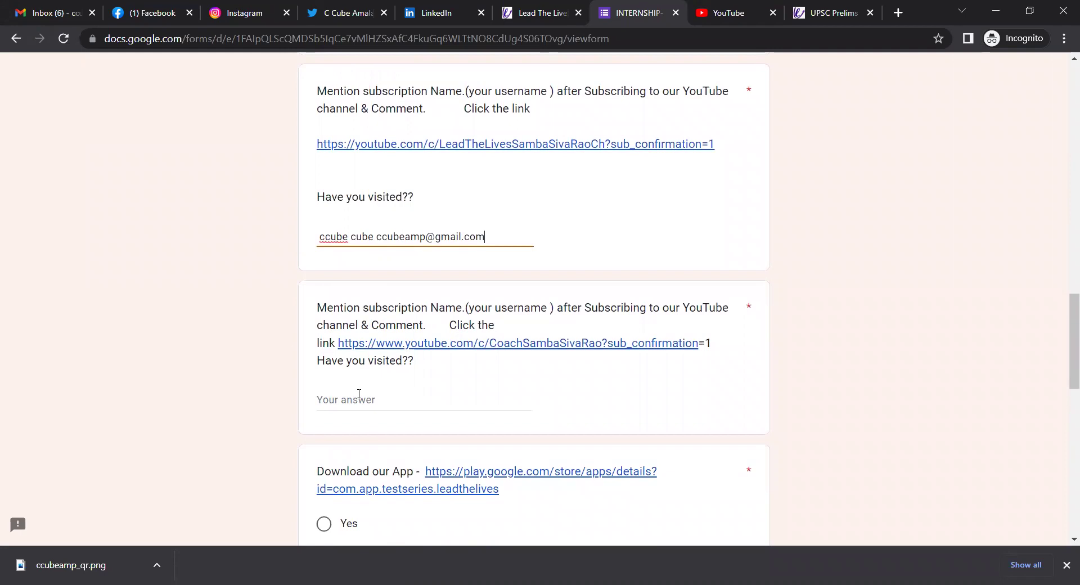
scroll(359, 394, "down", 1)
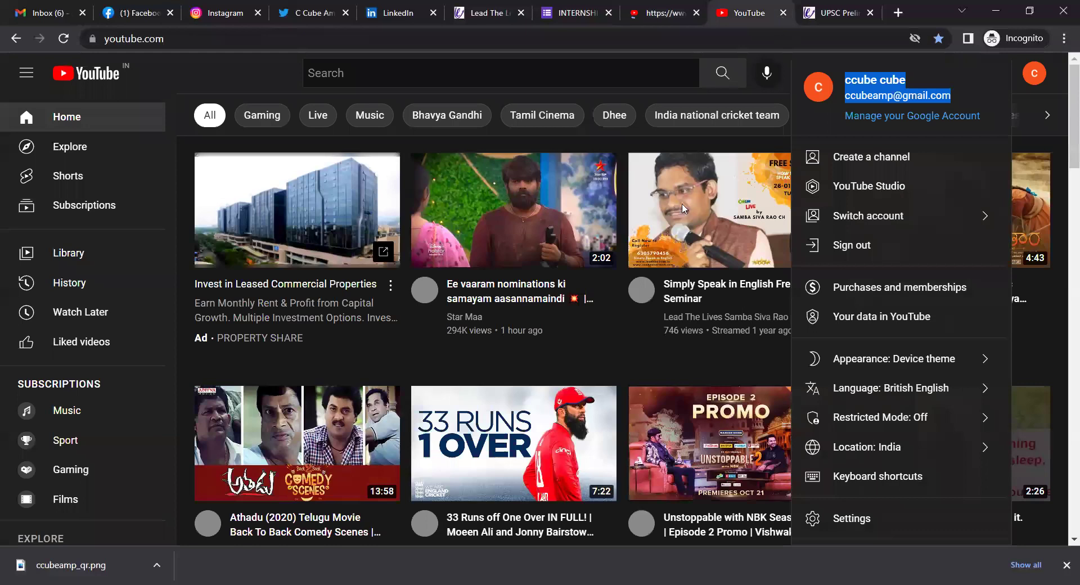
Close leftover tabs and subscribe to the Coach Samba Siva Rao channel
left_click(782, 13)
left_click(737, 12)
left_click(833, 12)
left_click(869, 13)
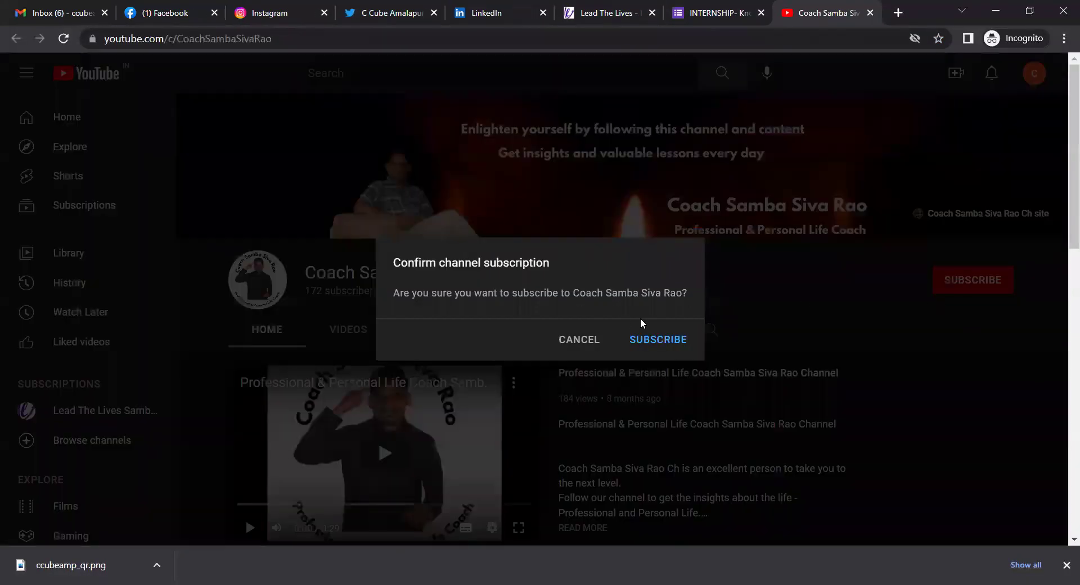
left_click(638, 341)
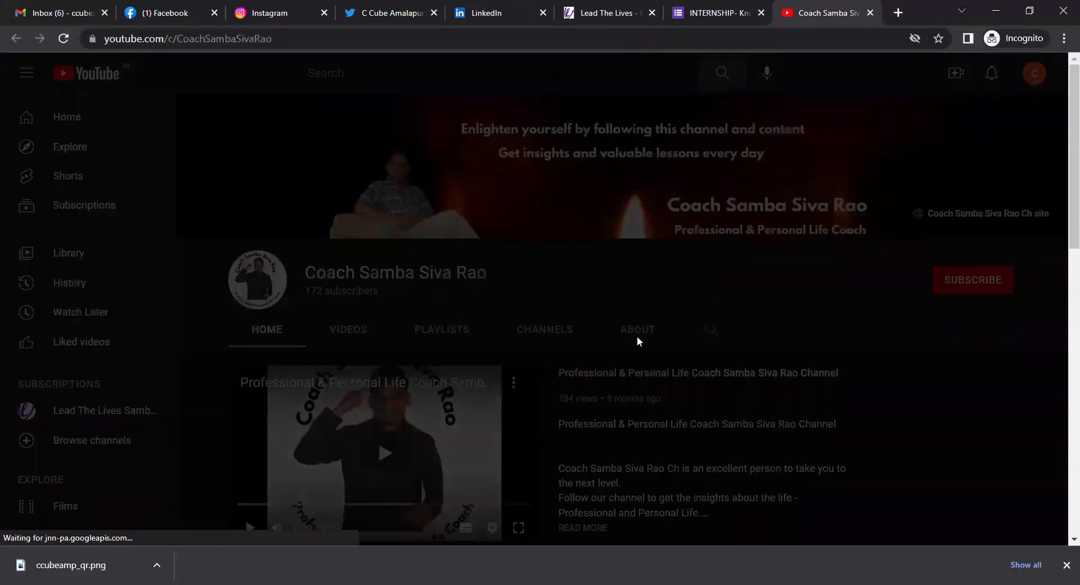
left_click(967, 281)
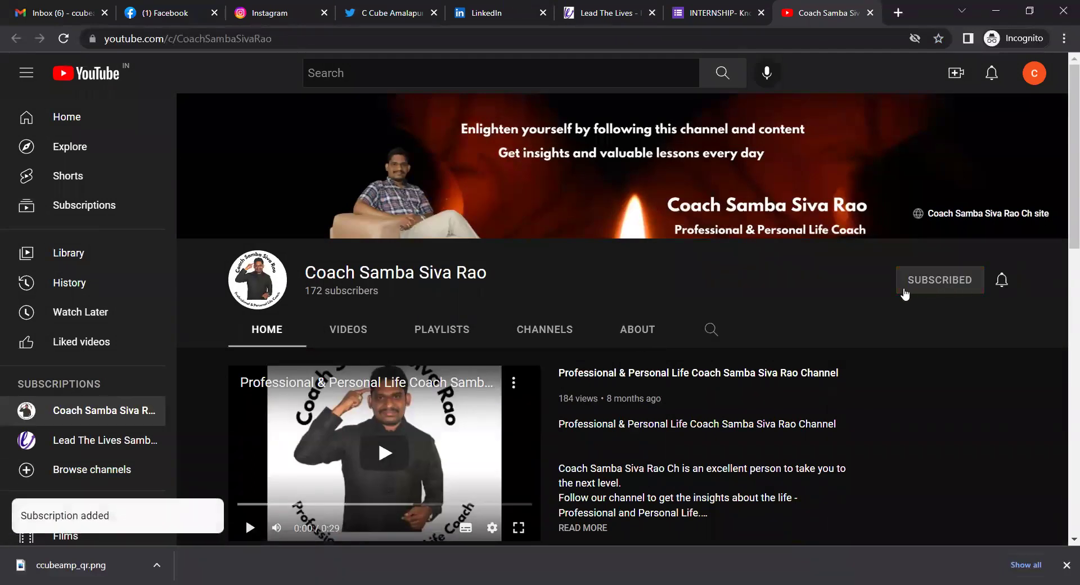
Fill the second subscription answer, answer Yes to Download our App, and open its Play page
left_click(717, 12)
left_click(348, 326)
key("ctrl+v")
scroll(381, 429, "down", 1)
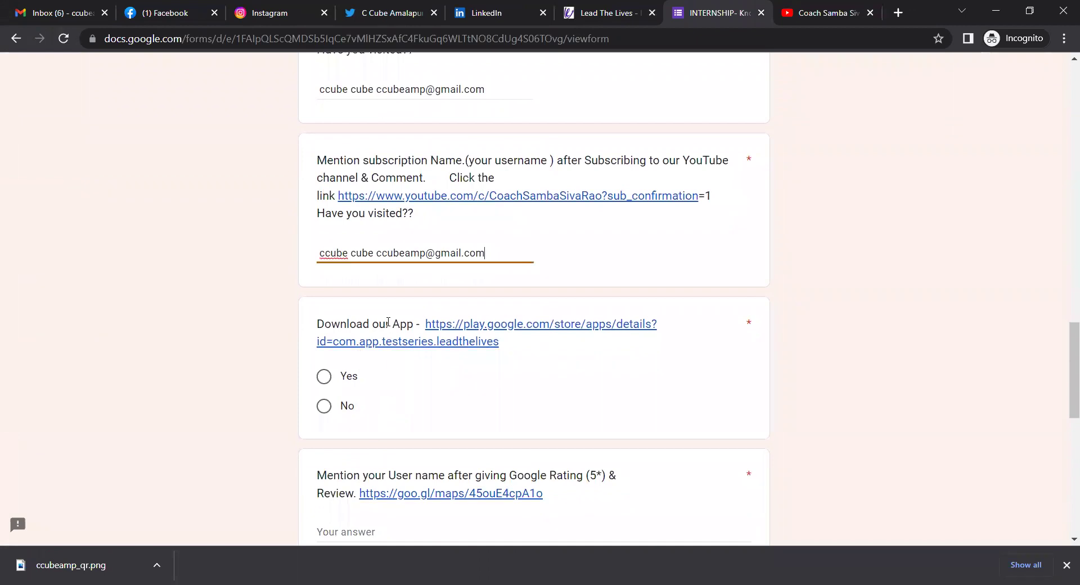
left_click(514, 374)
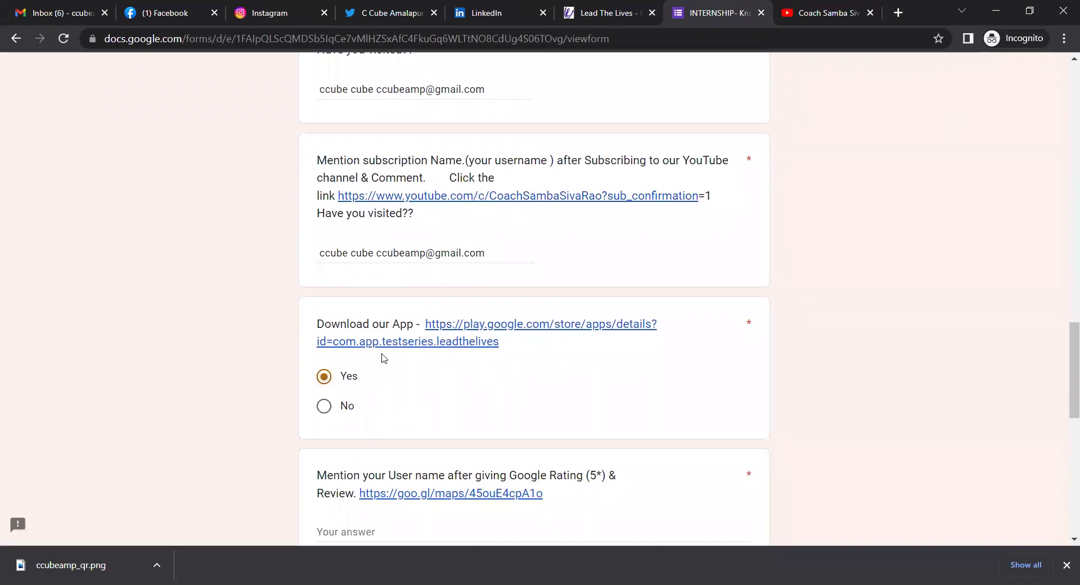
left_click(481, 332)
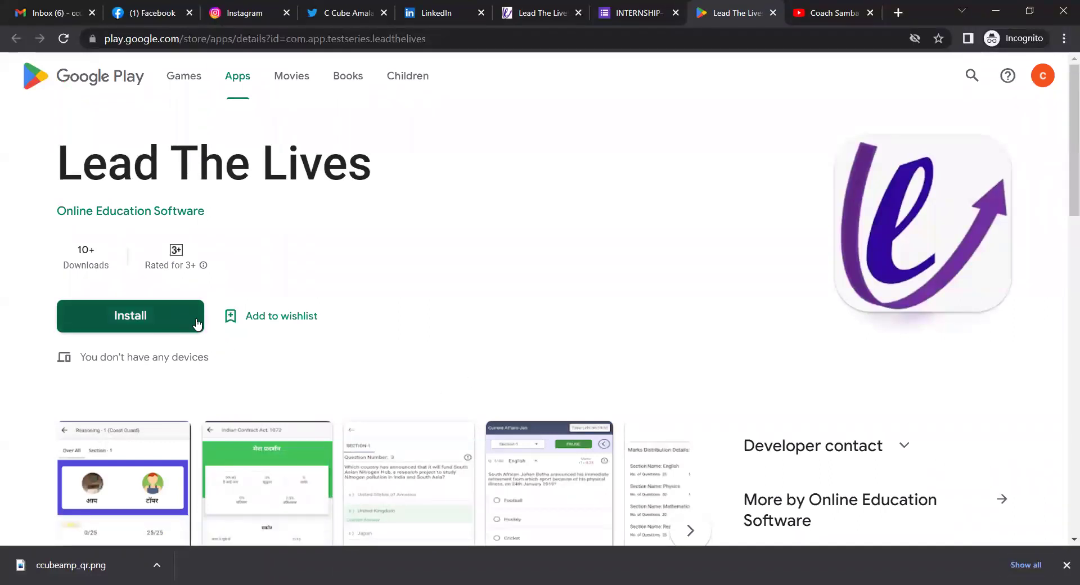
Scroll through the Lead The Lives app page and check its 3+ age rating
scroll(272, 343, "down", 2)
scroll(201, 358, "down", 4)
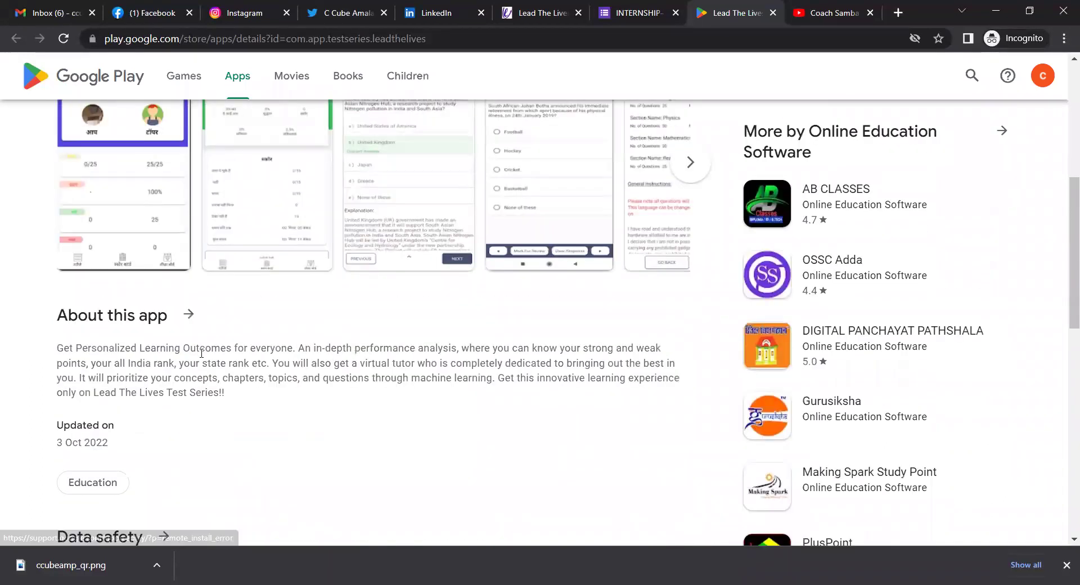
scroll(279, 353, "down", 3)
scroll(114, 352, "down", 1)
scroll(180, 334, "down", 3)
scroll(245, 313, "down", 2)
scroll(249, 320, "down", 3)
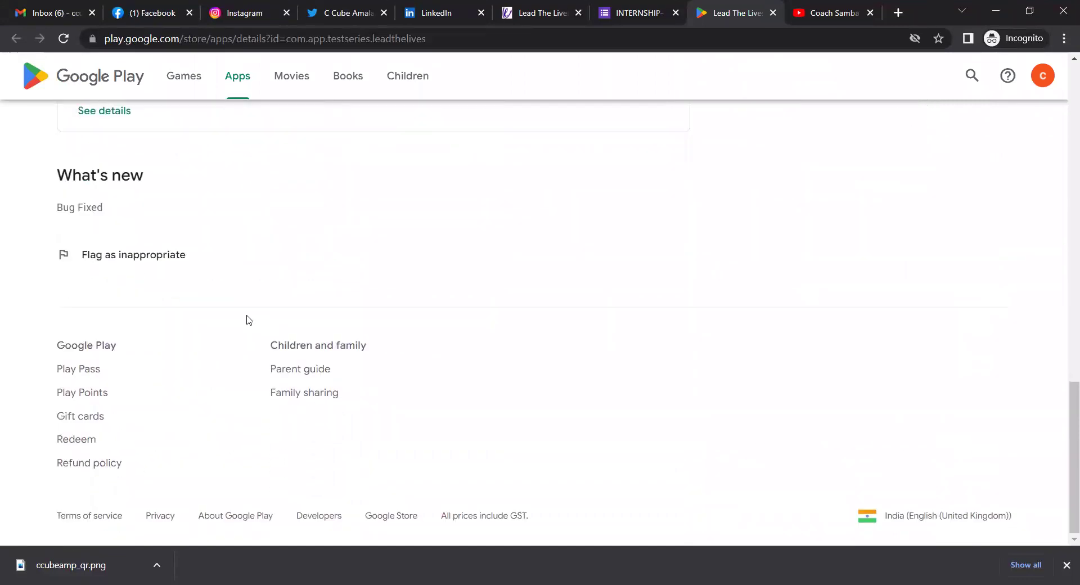
scroll(247, 319, "up", 4)
scroll(250, 320, "up", 7)
scroll(248, 319, "up", 7)
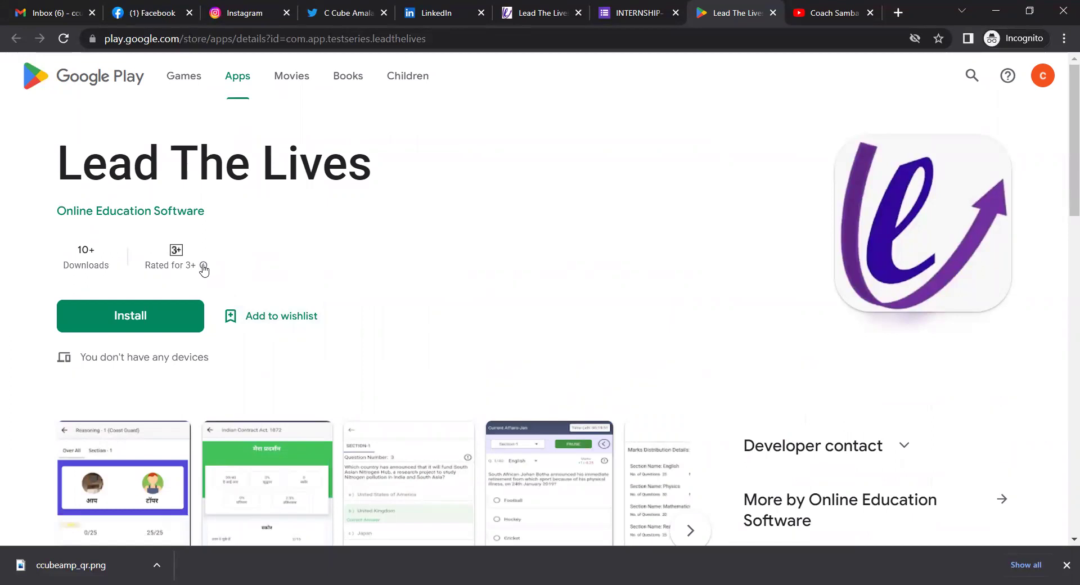
left_click(203, 266)
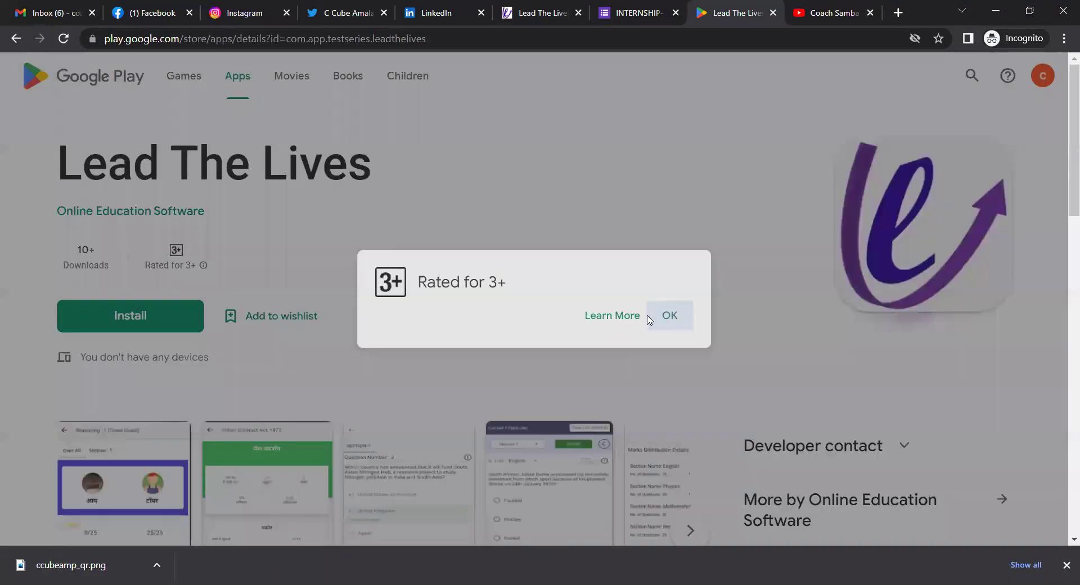
left_click(648, 319)
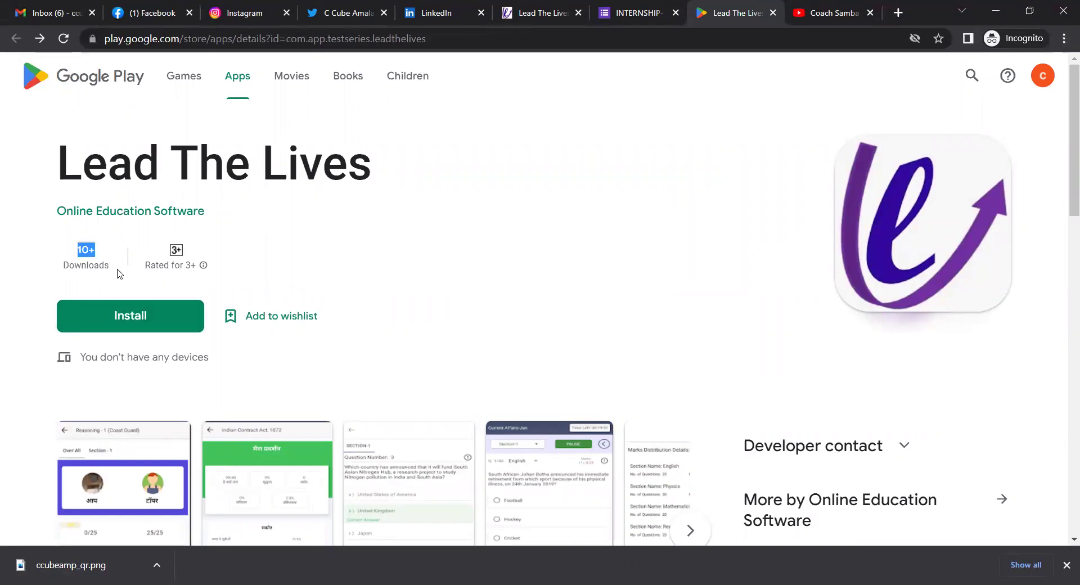
Browse the Lead The Lives app details and screenshots
left_click_drag(172, 157, 309, 176)
left_click(388, 172)
scroll(455, 217, "down", 1)
scroll(467, 292, "down", 1)
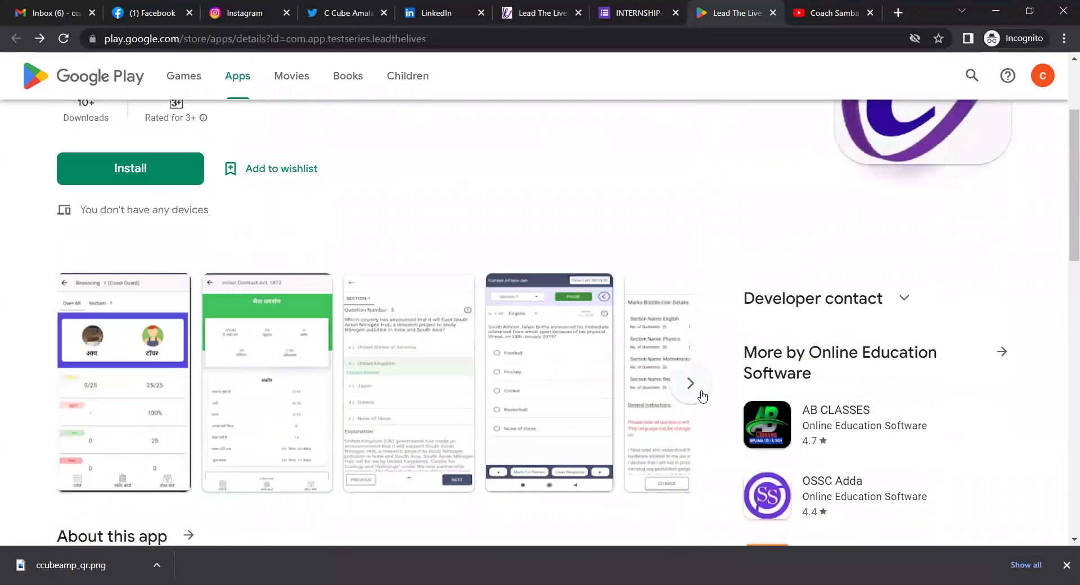
left_click(691, 384)
scroll(511, 365, "down", 1)
scroll(234, 293, "up", 1)
scroll(224, 295, "up", 2)
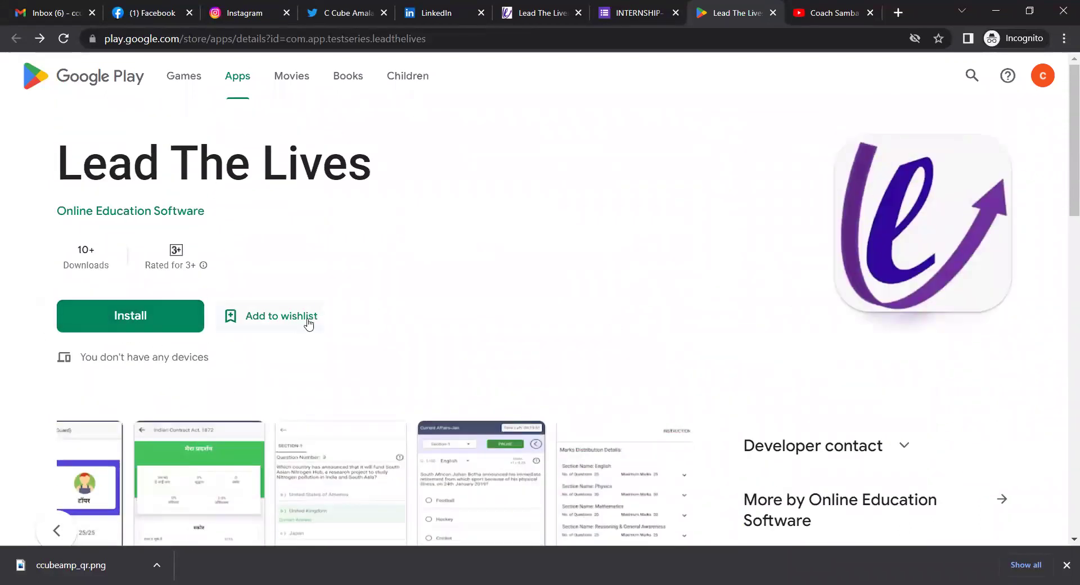
Add Lead The Lives to the Google Play wishlist and close the store tab
left_click(308, 322)
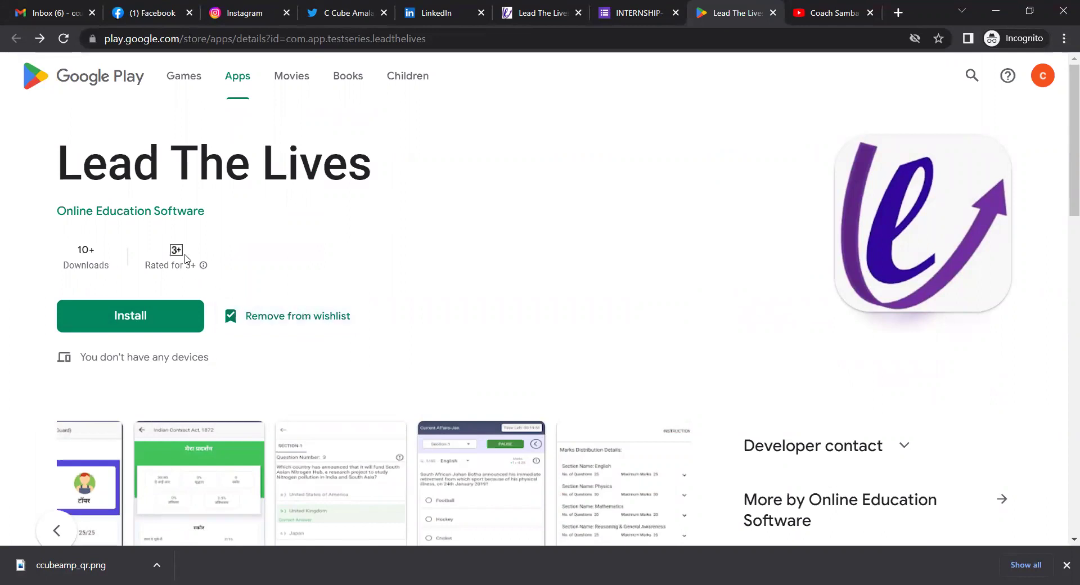
scroll(313, 300, "down", 3)
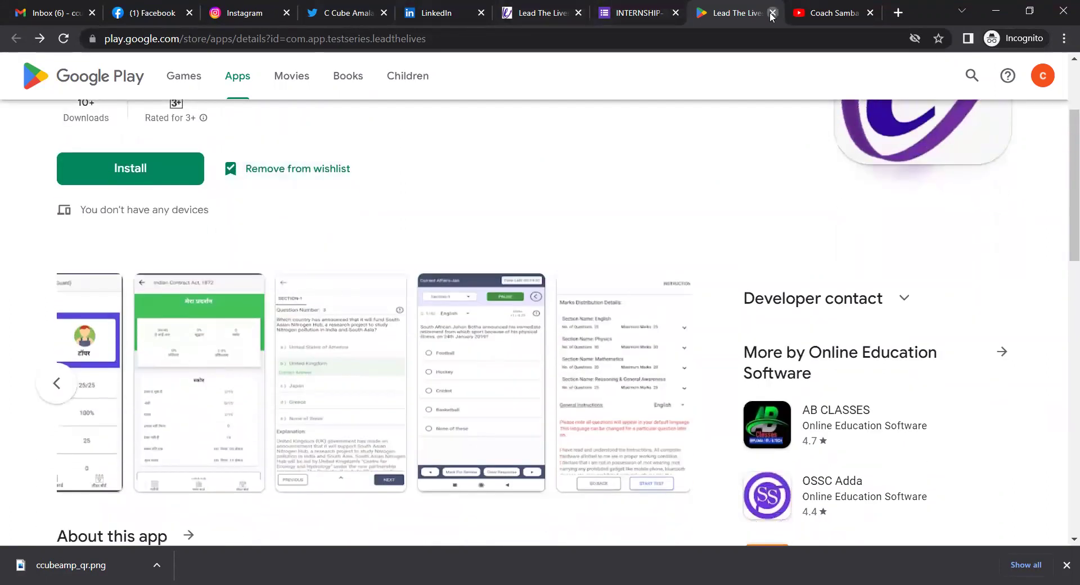
left_click(772, 12)
scroll(463, 456, "down", 1)
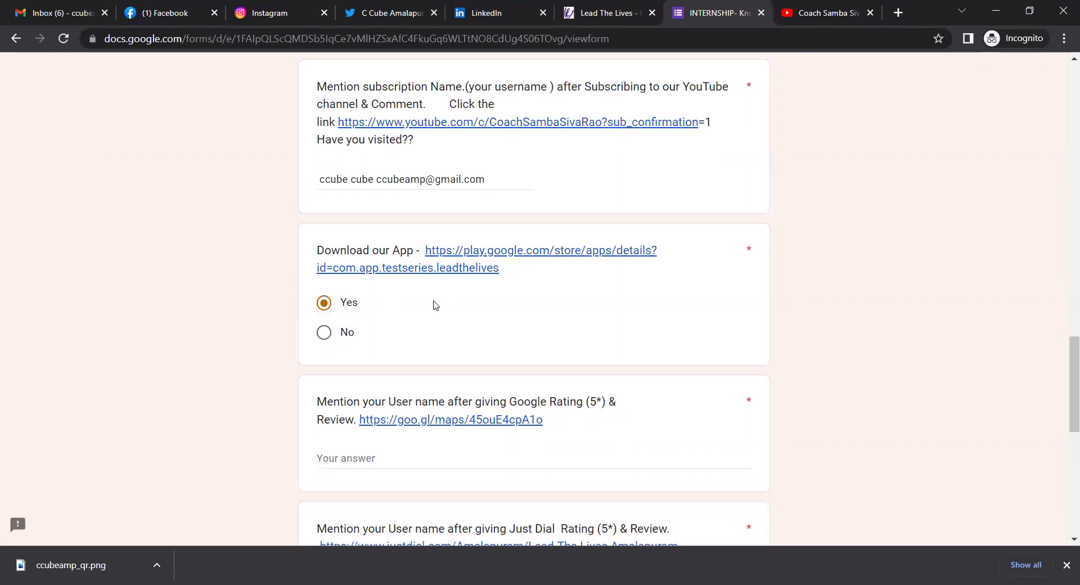
Scroll the form down to the Google Rating question's maps link
scroll(490, 296, "down", 1)
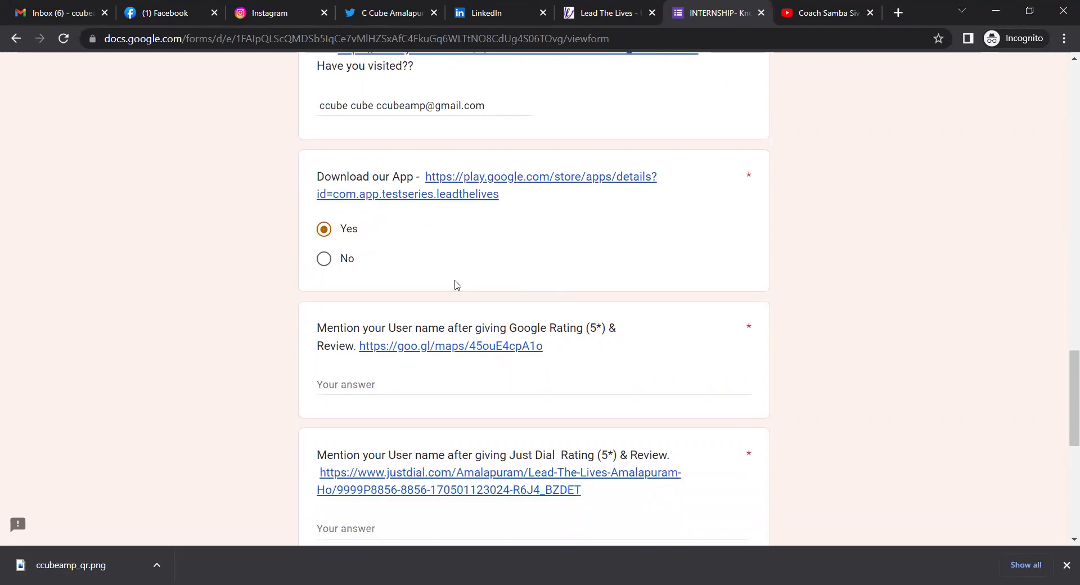
scroll(445, 355, "down", 2)
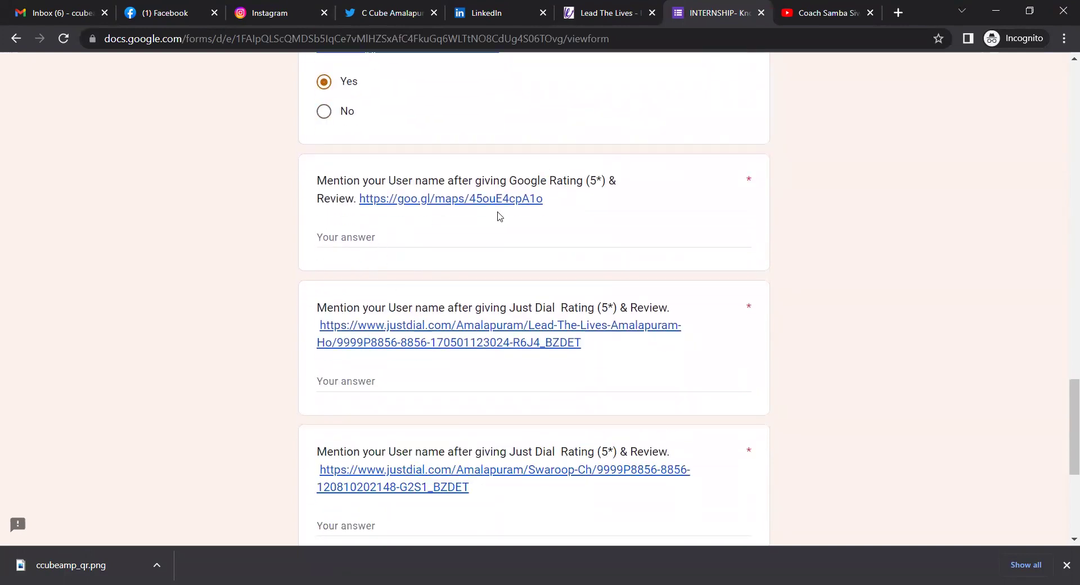
scroll(501, 236, "down", 2)
scroll(514, 279, "up", 1)
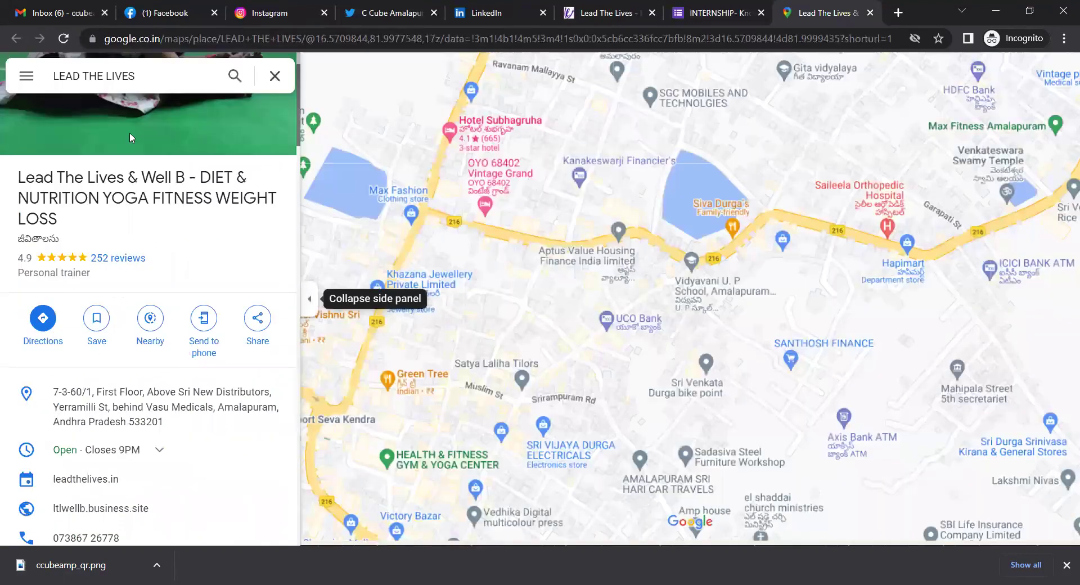
Try writing a Google Maps review for Lead The Lives, dismissing the sign-in prompt
scroll(186, 355, "down", 2)
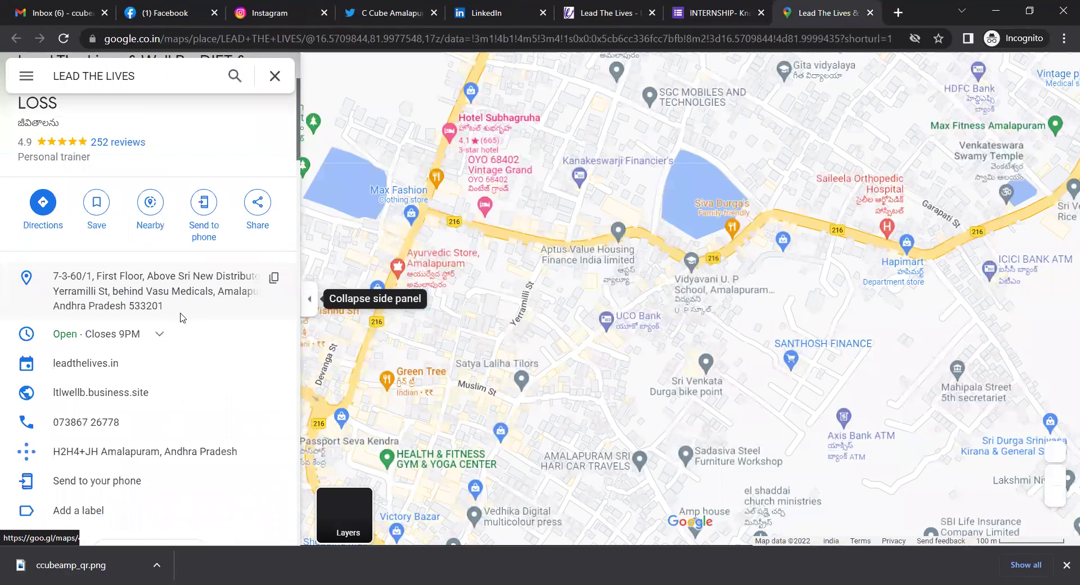
scroll(181, 318, "down", 5)
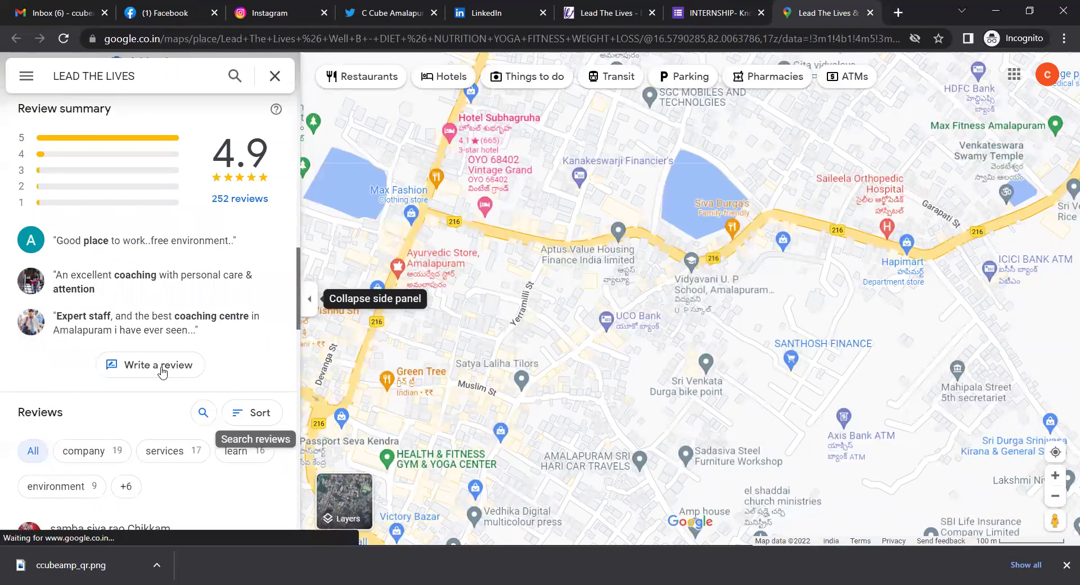
scroll(153, 308, "up", 5)
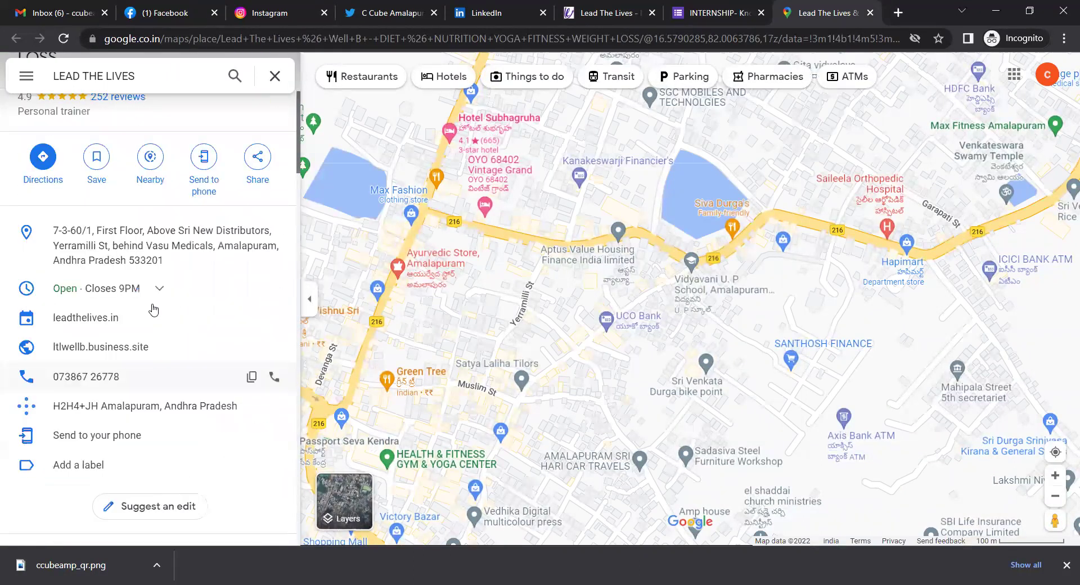
scroll(153, 309, "down", 4)
scroll(152, 308, "down", 5)
scroll(150, 308, "down", 3)
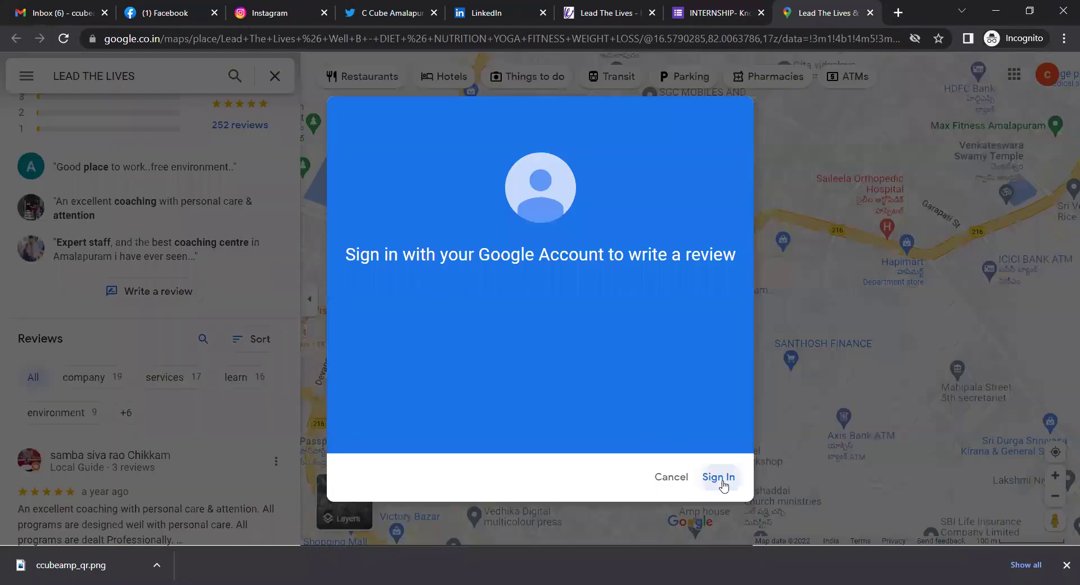
left_click(718, 487)
key("Escape")
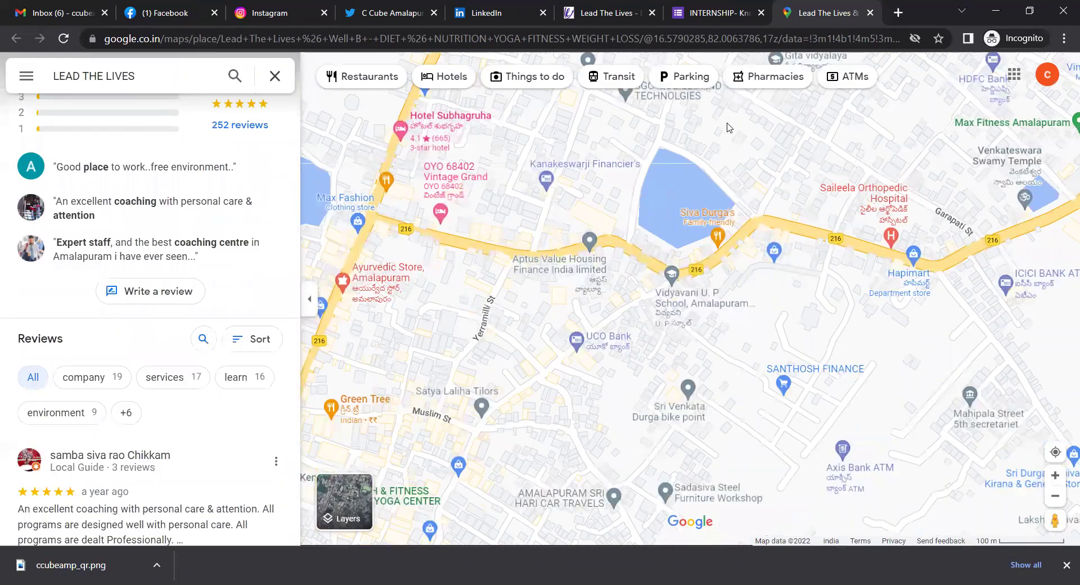
left_click(147, 84)
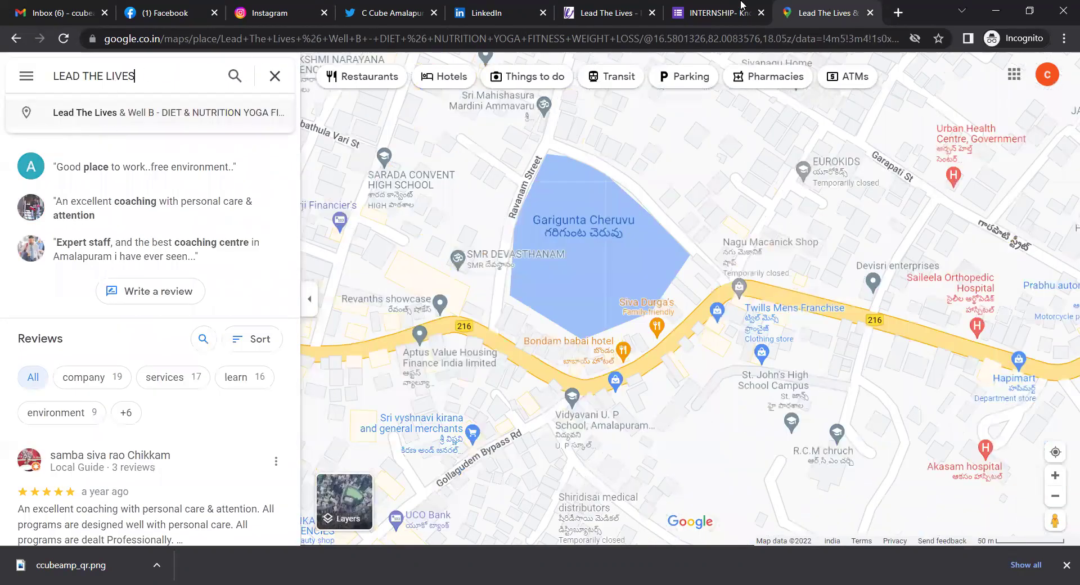
Copy the Google Rating link address from the internship form
left_click(714, 17)
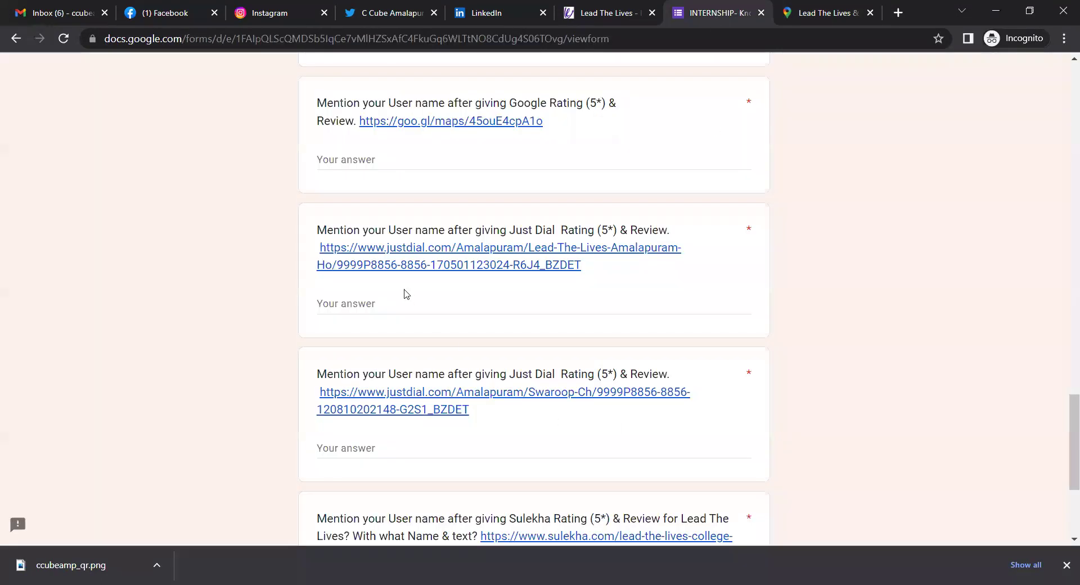
scroll(449, 195, "up", 5)
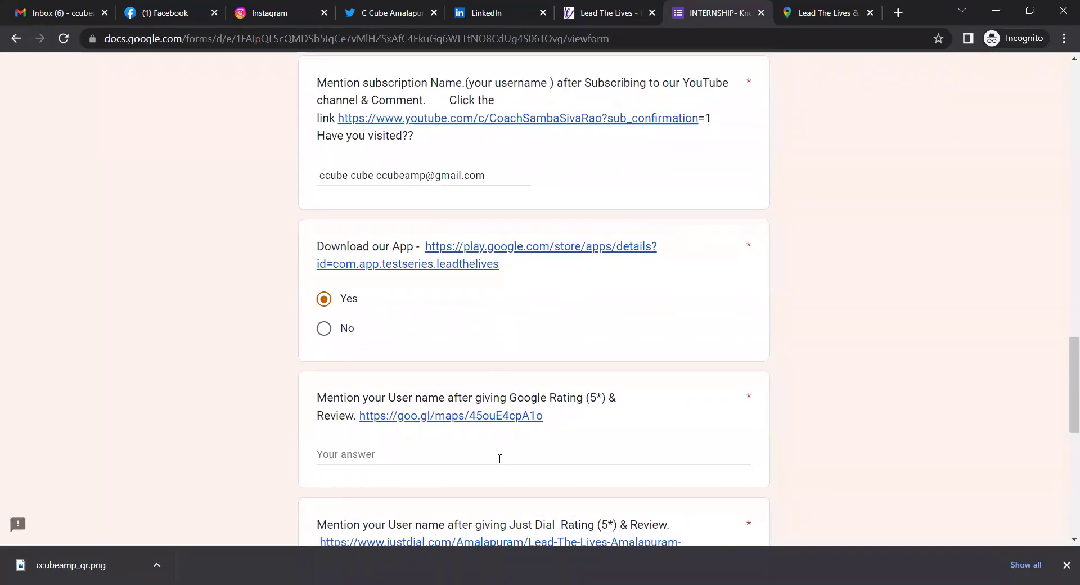
right_click(476, 417)
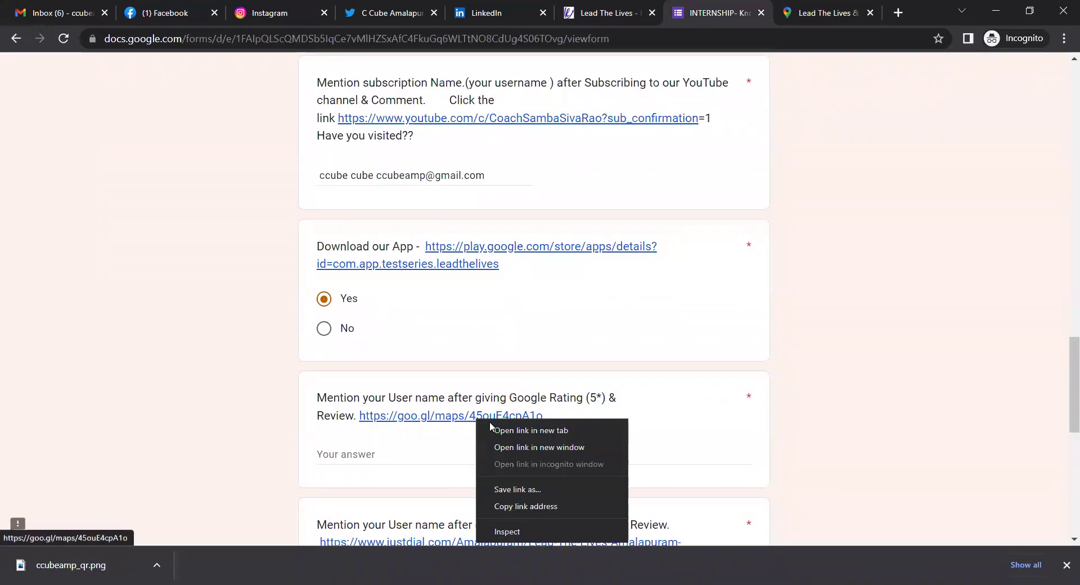
left_click(518, 506)
Load the copied goo.gl Maps short link in the Gmail tab
left_click(59, 12)
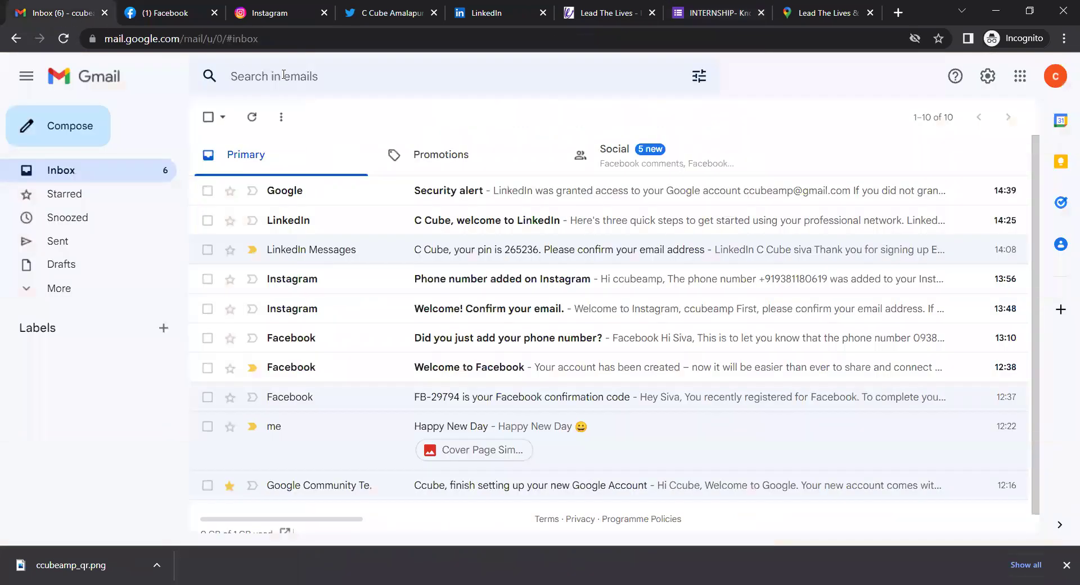
left_click(234, 35)
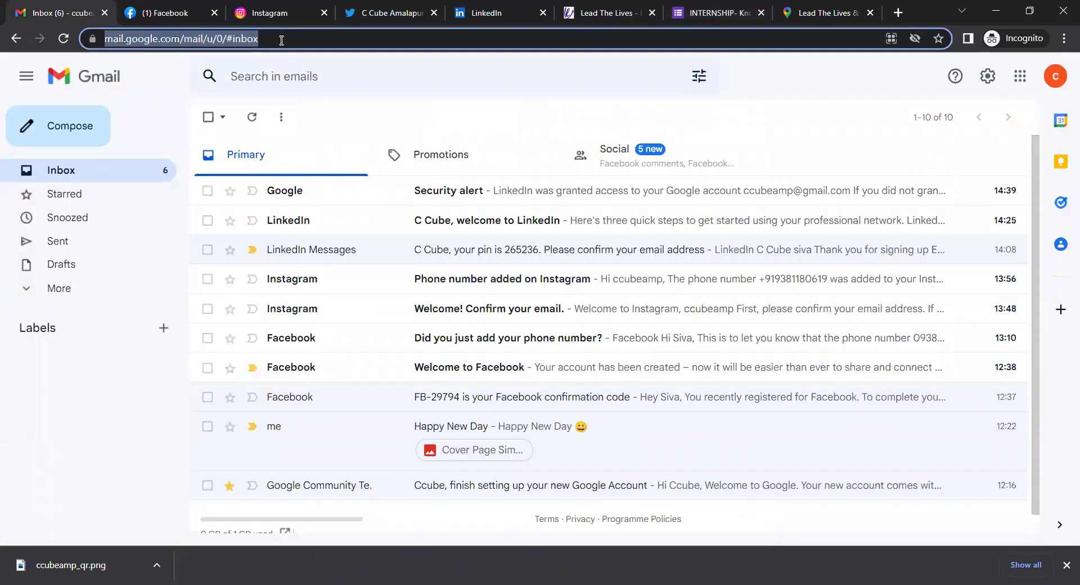
key("ctrl+v")
key("ctrl+f")
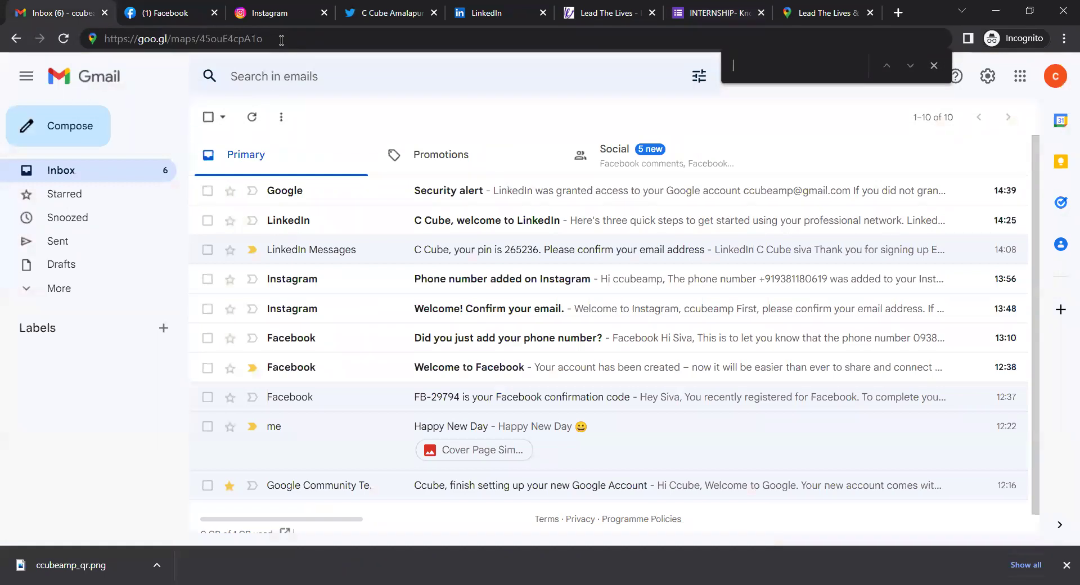
left_click(255, 40)
key("Return")
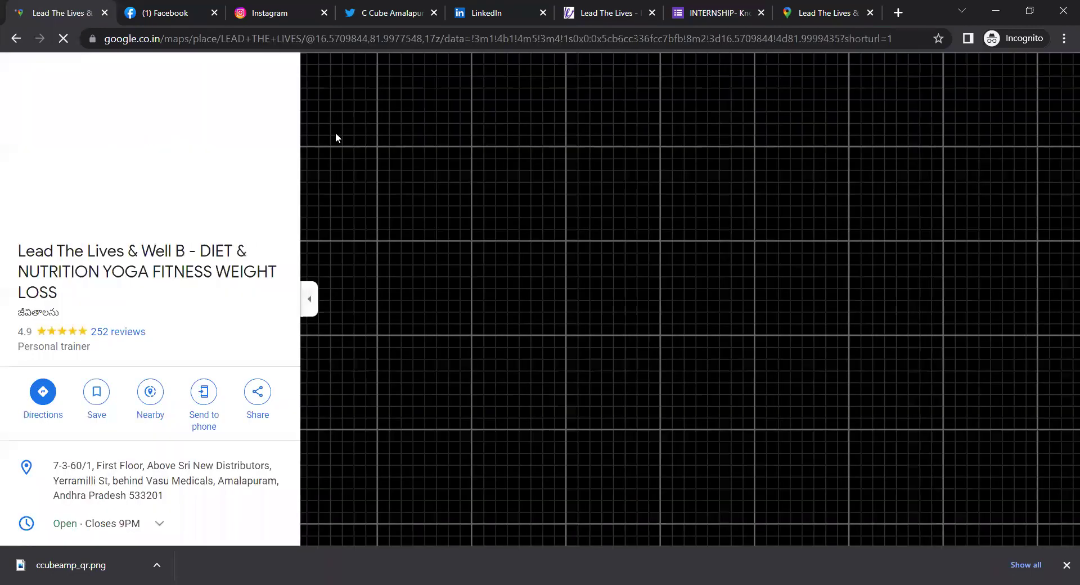
Try reviewing Lead The Lives & Well B twice, cancelling sign-in, then scroll its 252 reviews
scroll(144, 392, "down", 5)
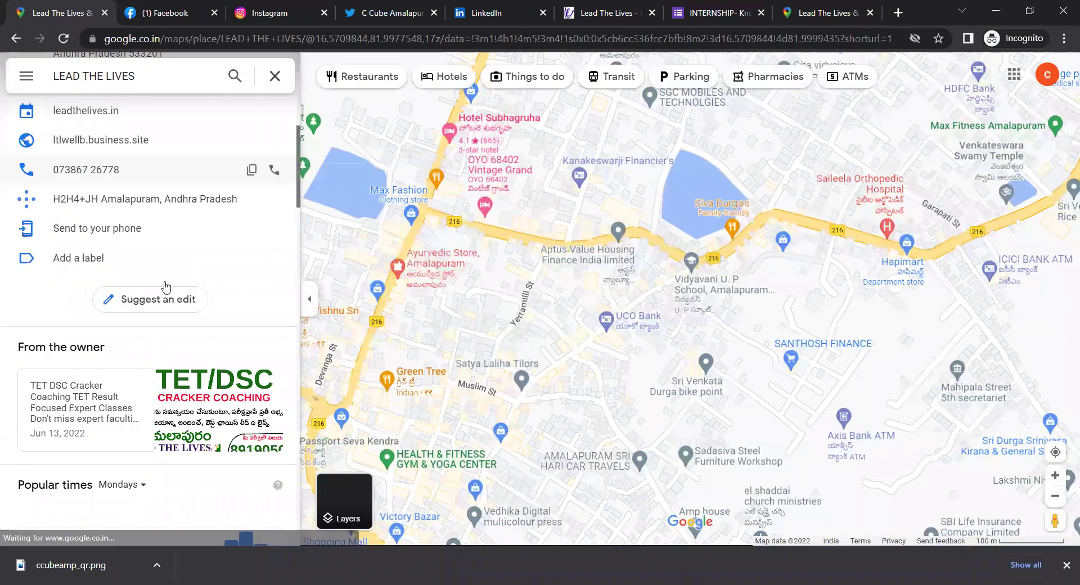
scroll(164, 293, "down", 10)
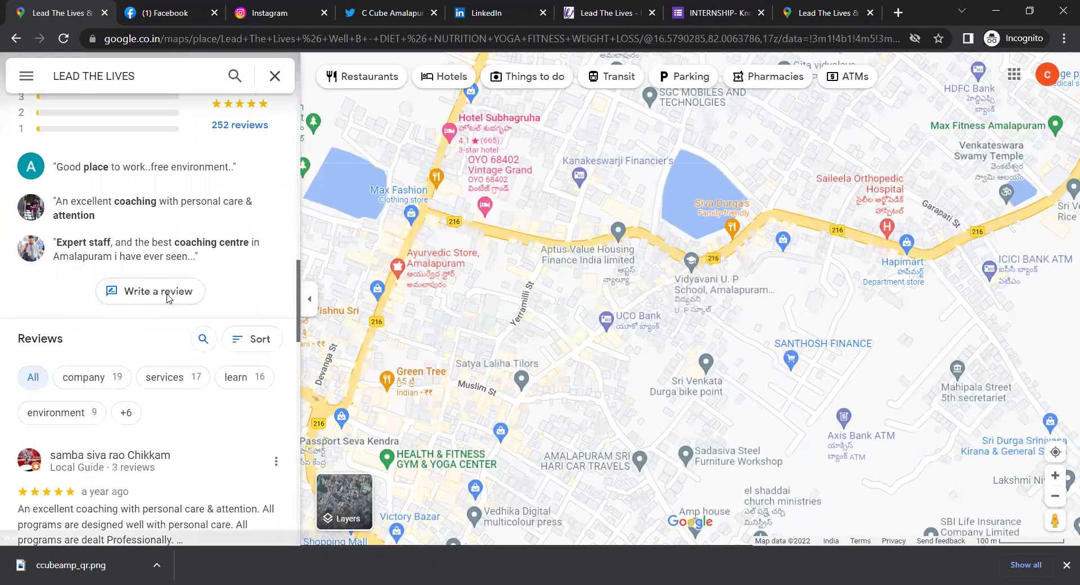
left_click(168, 298)
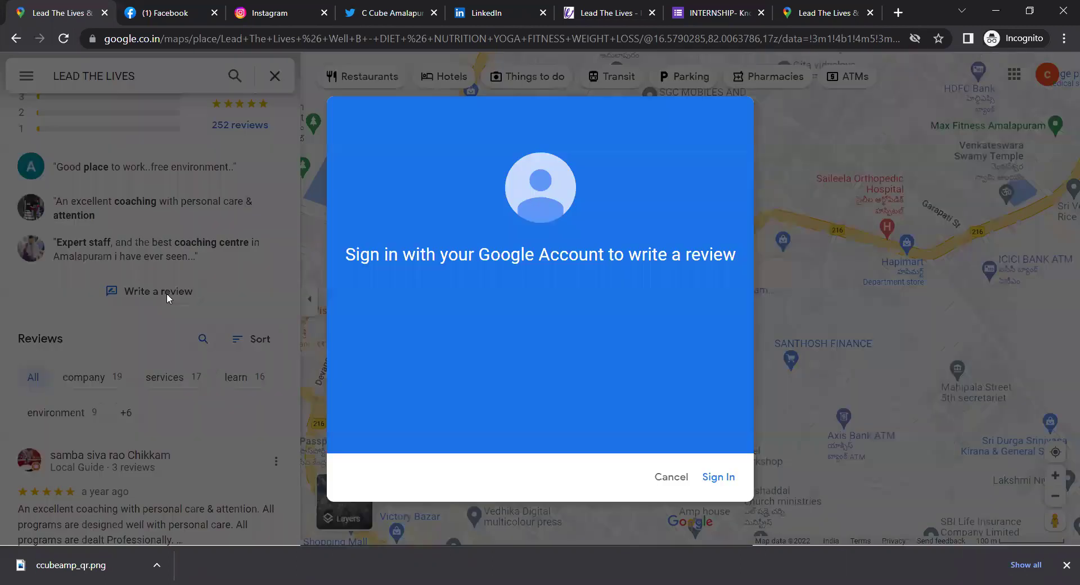
left_click(719, 478)
left_click(671, 476)
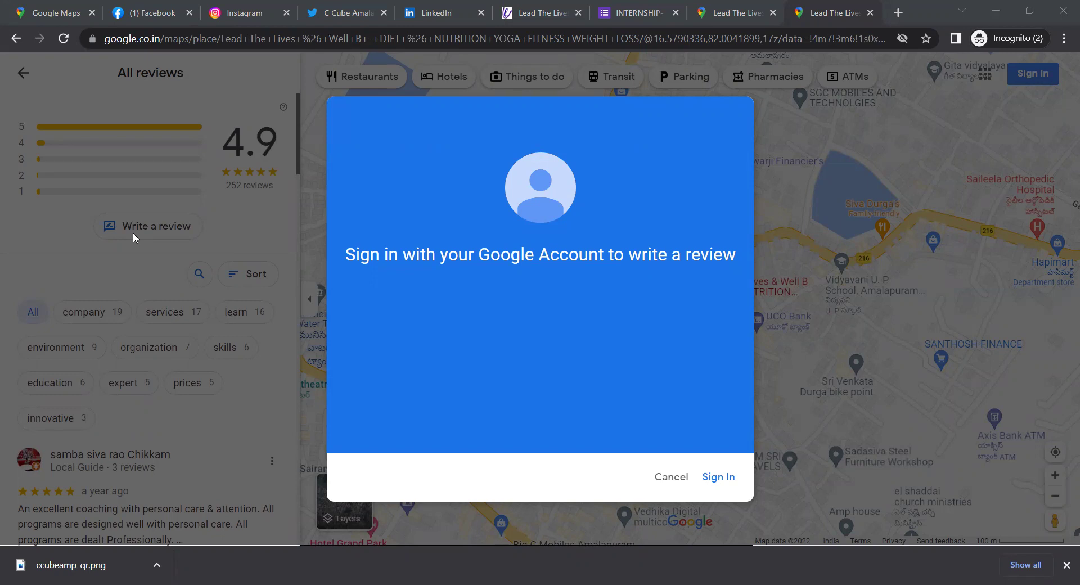
left_click(715, 491)
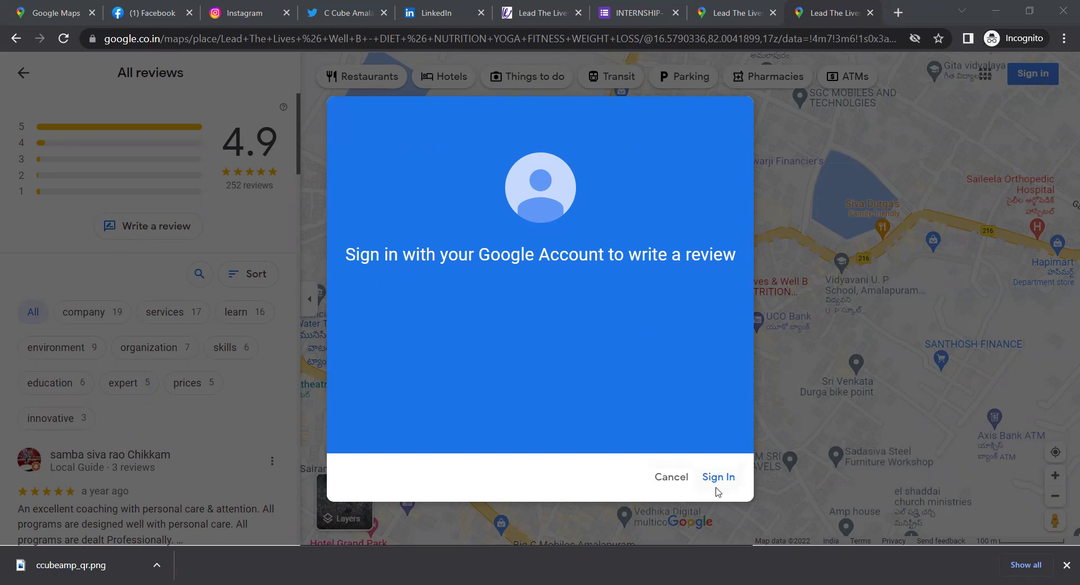
left_click(668, 482)
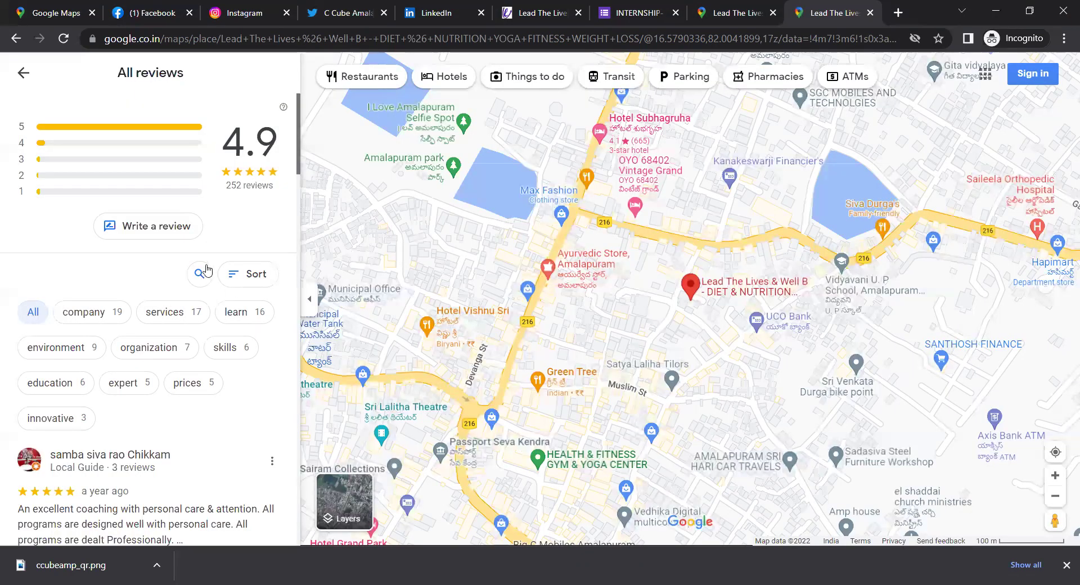
scroll(159, 306, "down", 3)
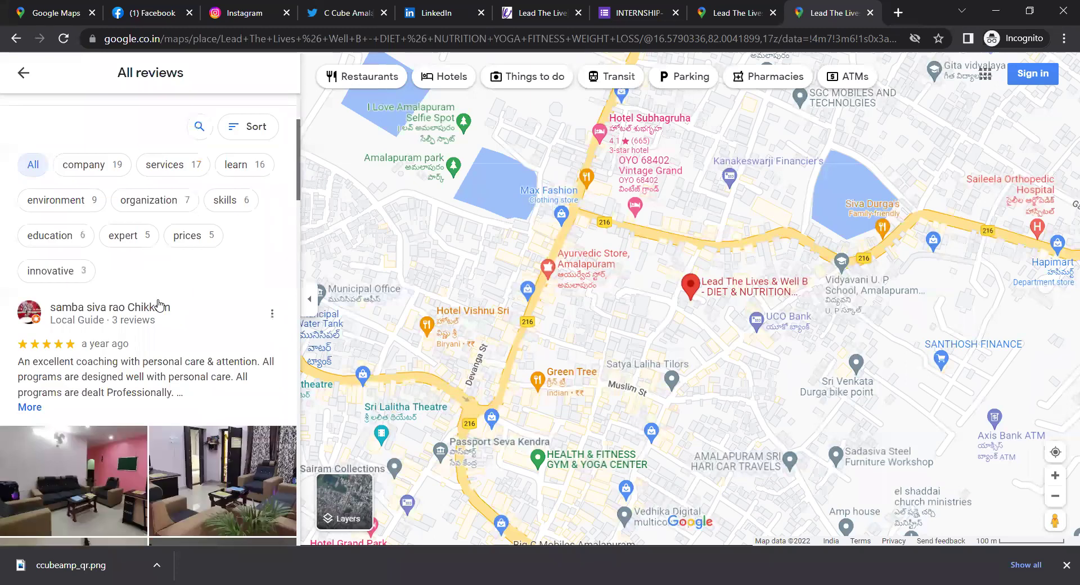